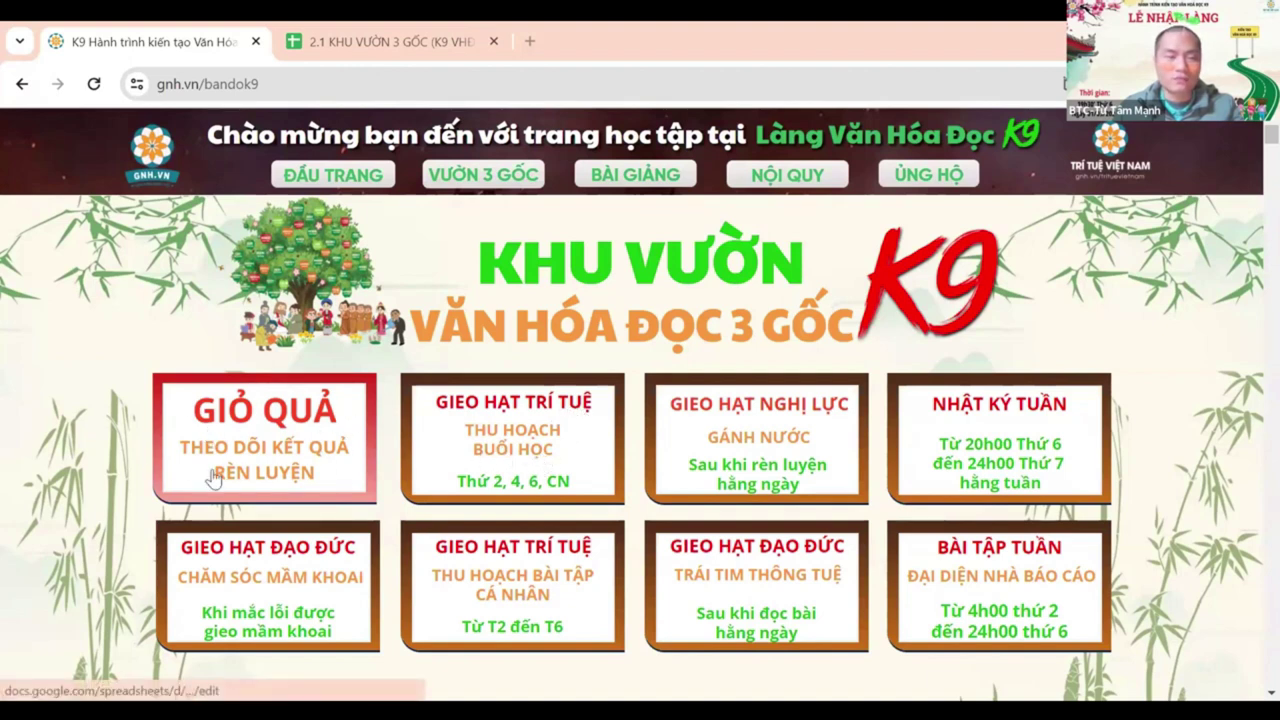
Open the GIỎ QUẢ results spreadsheet and examine the NL 01/03 column across the student rows
{"action": "left_click", "coordinate": [265, 466]}
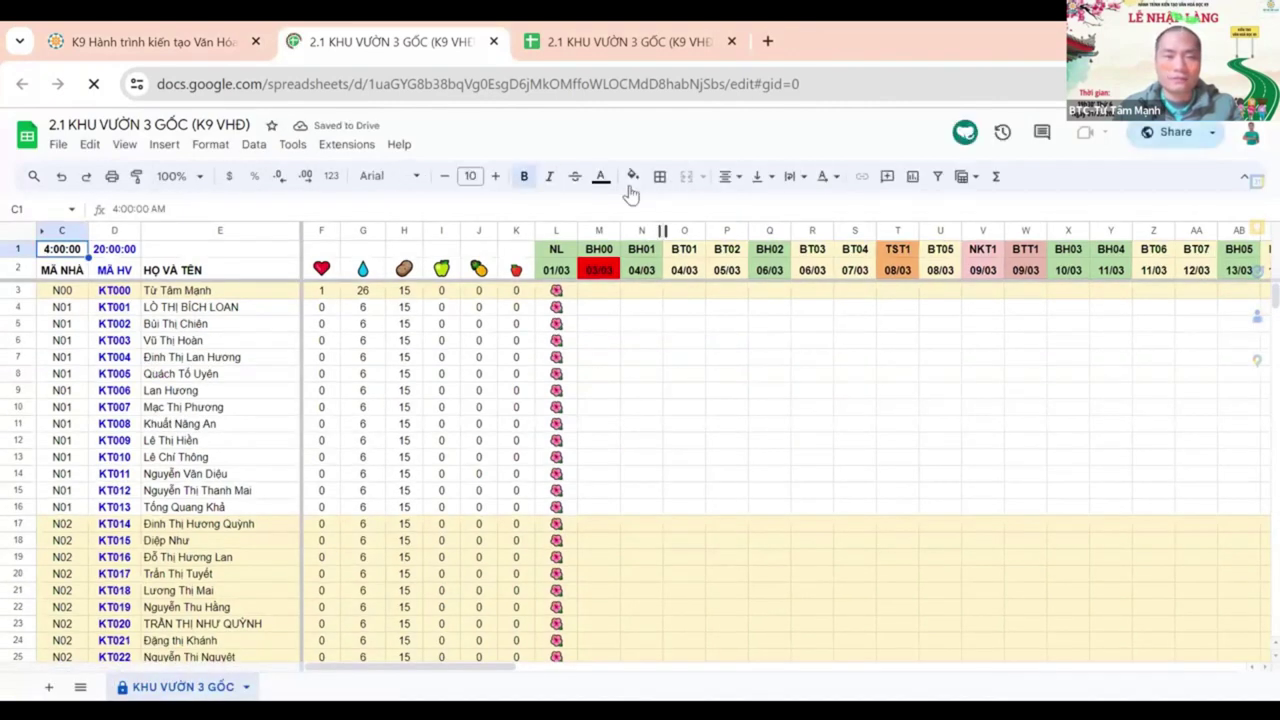
{"action": "left_click", "coordinate": [553, 230]}
{"action": "left_click", "coordinate": [641, 340]}
{"action": "left_click", "coordinate": [563, 277]}
{"action": "left_click", "coordinate": [560, 310]}
{"action": "left_click", "coordinate": [561, 390]}
{"action": "left_click", "coordinate": [617, 423]}
{"action": "scroll", "coordinate": [560, 484], "scroll_direction": "down", "scroll_amount": 5}
{"action": "scroll", "coordinate": [560, 492], "scroll_direction": "down", "scroll_amount": 20}
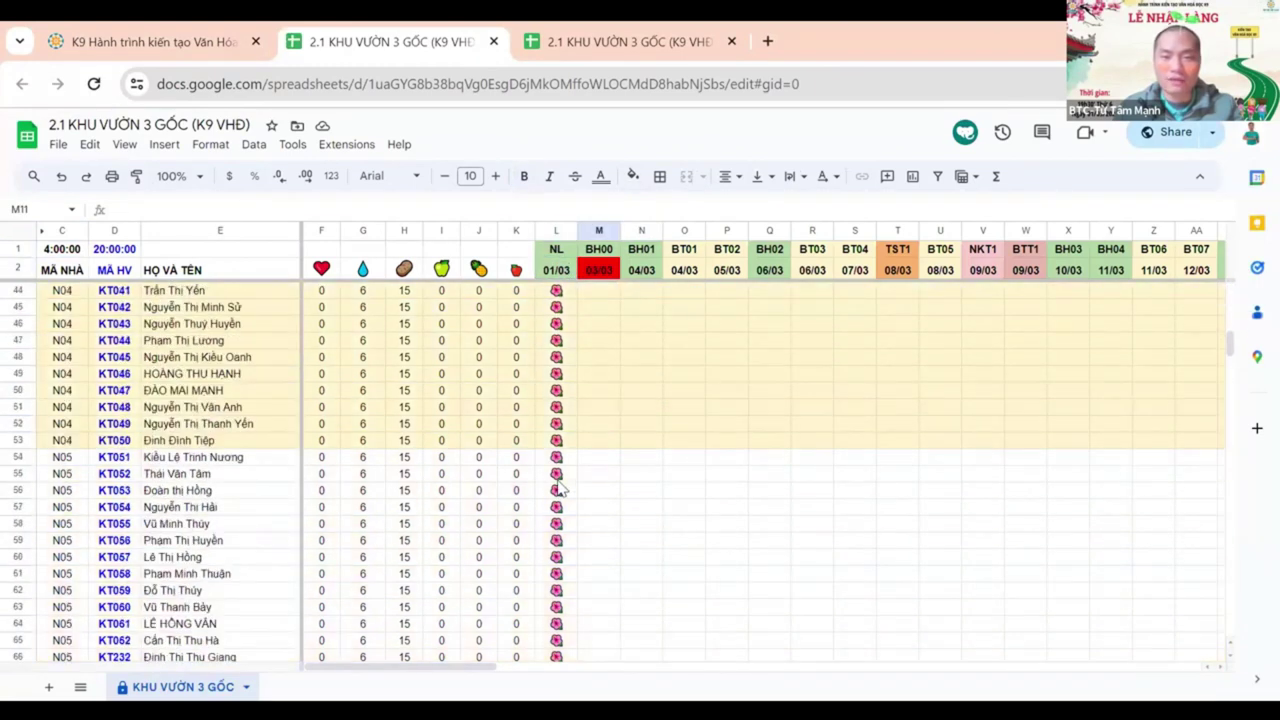
{"action": "scroll", "coordinate": [560, 518], "scroll_direction": "down", "scroll_amount": 12}
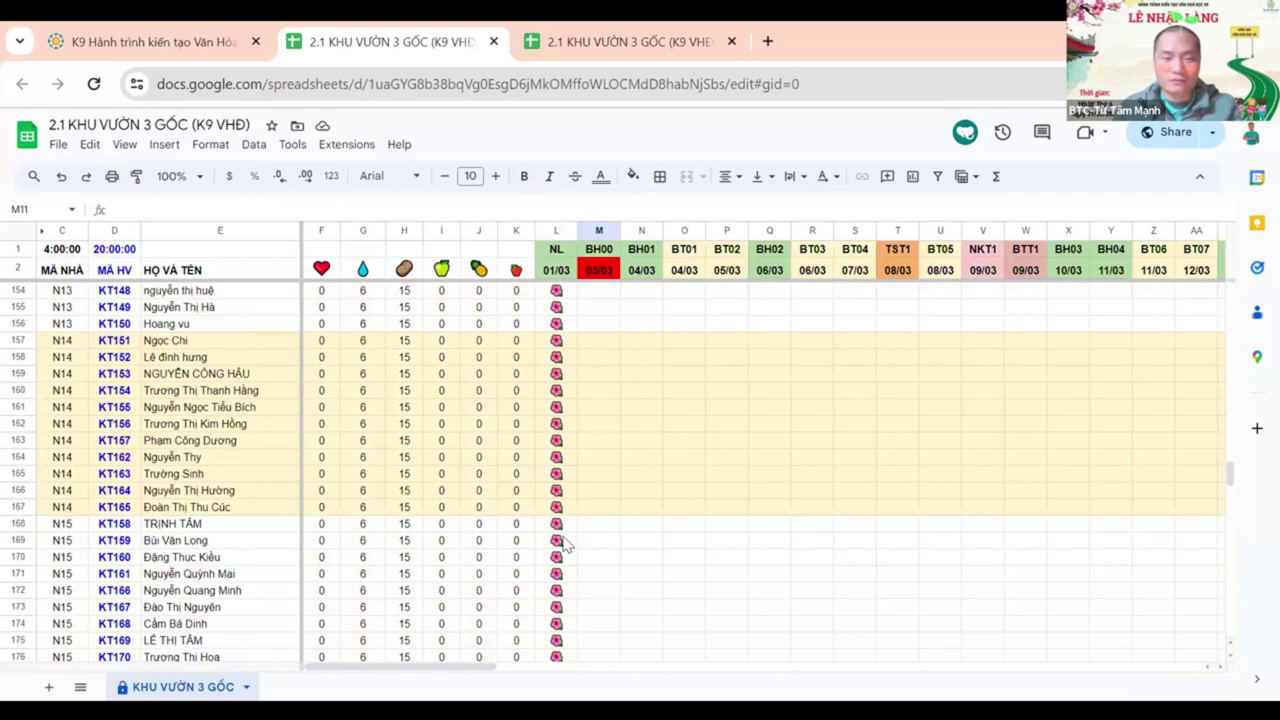
{"action": "scroll", "coordinate": [545, 522], "scroll_direction": "up", "scroll_amount": 11}
{"action": "scroll", "coordinate": [540, 525], "scroll_direction": "up", "scroll_amount": 20}
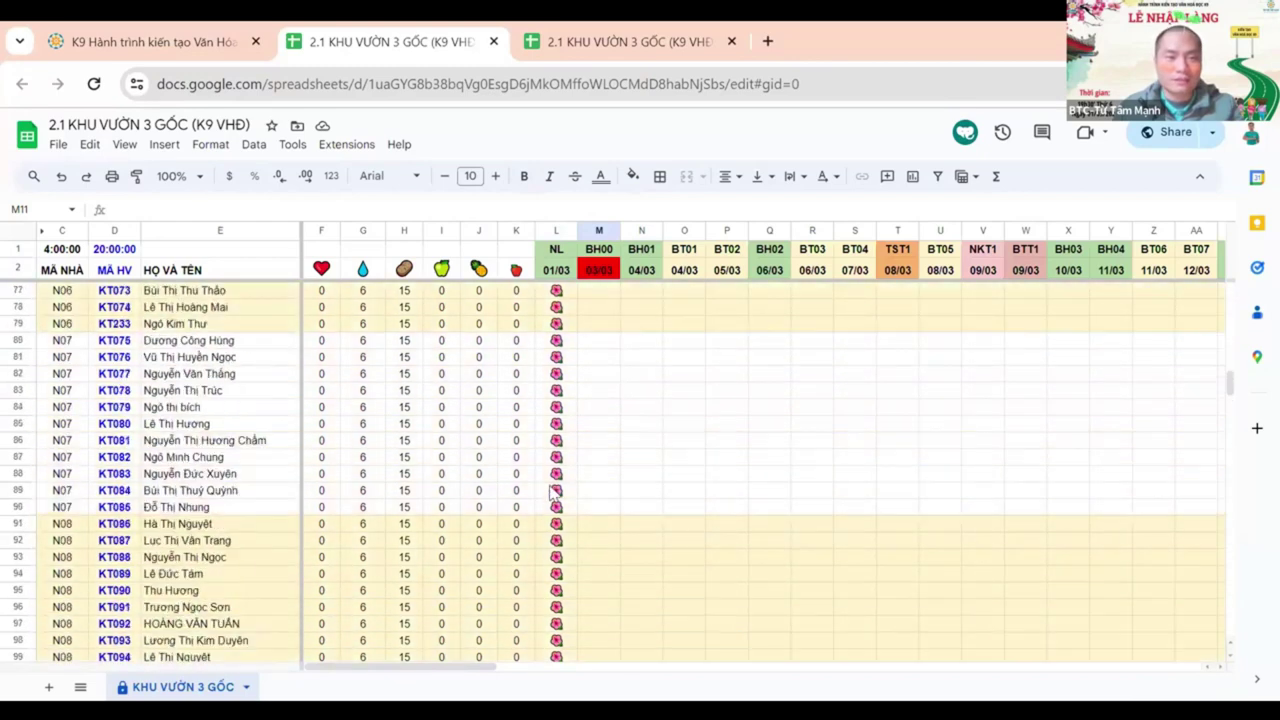
Return to the K9 page, open the THU HOẠCH BUỔI HỌC form and enter the student code in question 1
{"action": "key", "text": "ctrl+shift+Tab"}
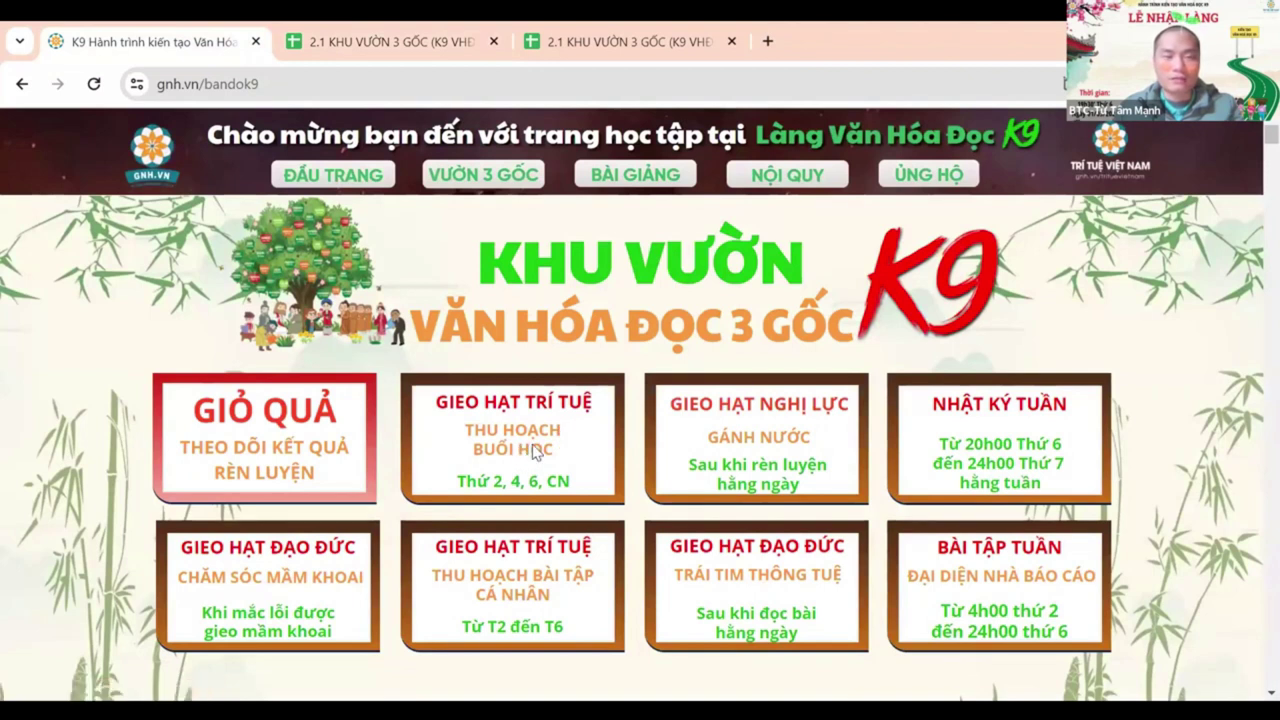
{"action": "left_click", "coordinate": [534, 452]}
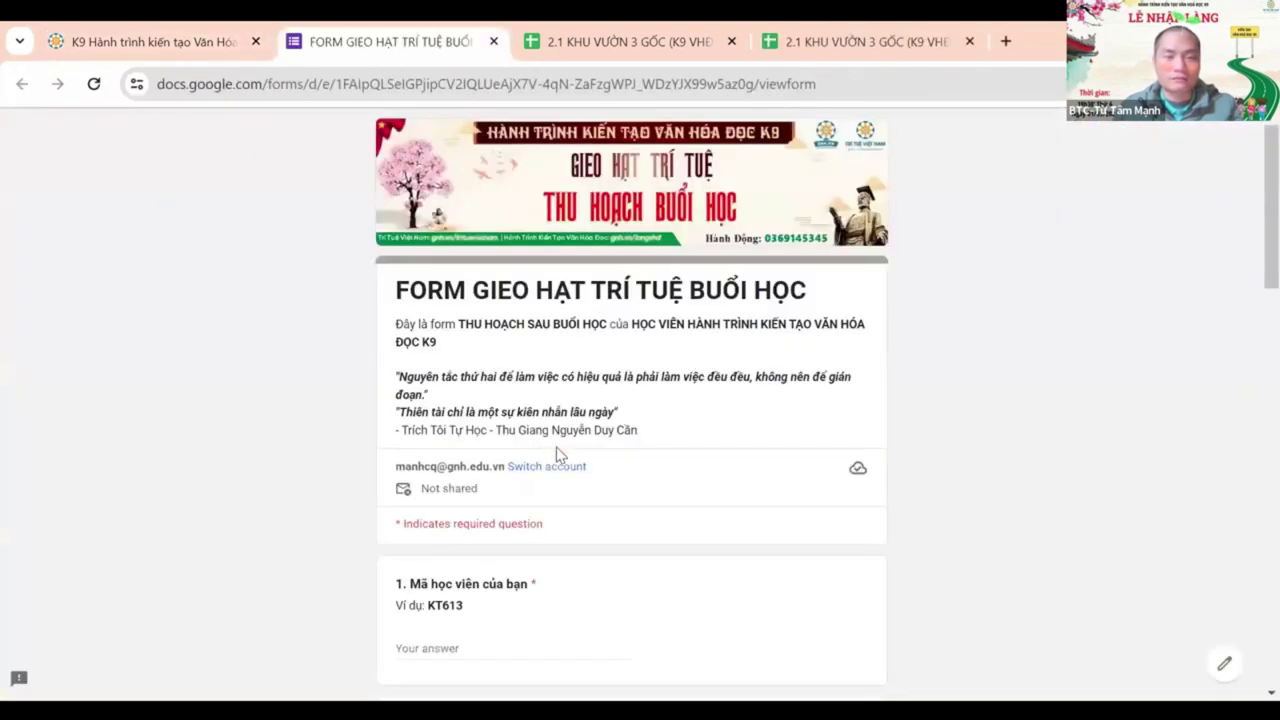
{"action": "scroll", "coordinate": [657, 443], "scroll_direction": "down", "scroll_amount": 3}
{"action": "left_click", "coordinate": [507, 354]}
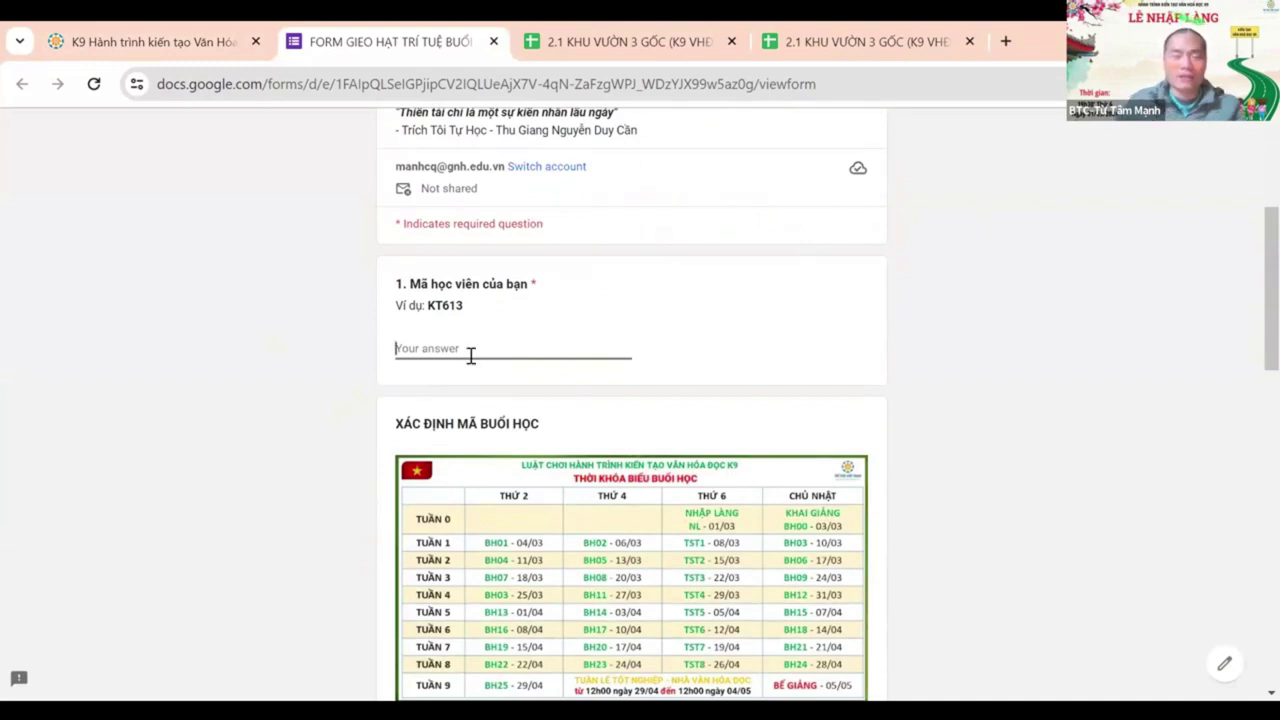
{"action": "type", "text": "K"}
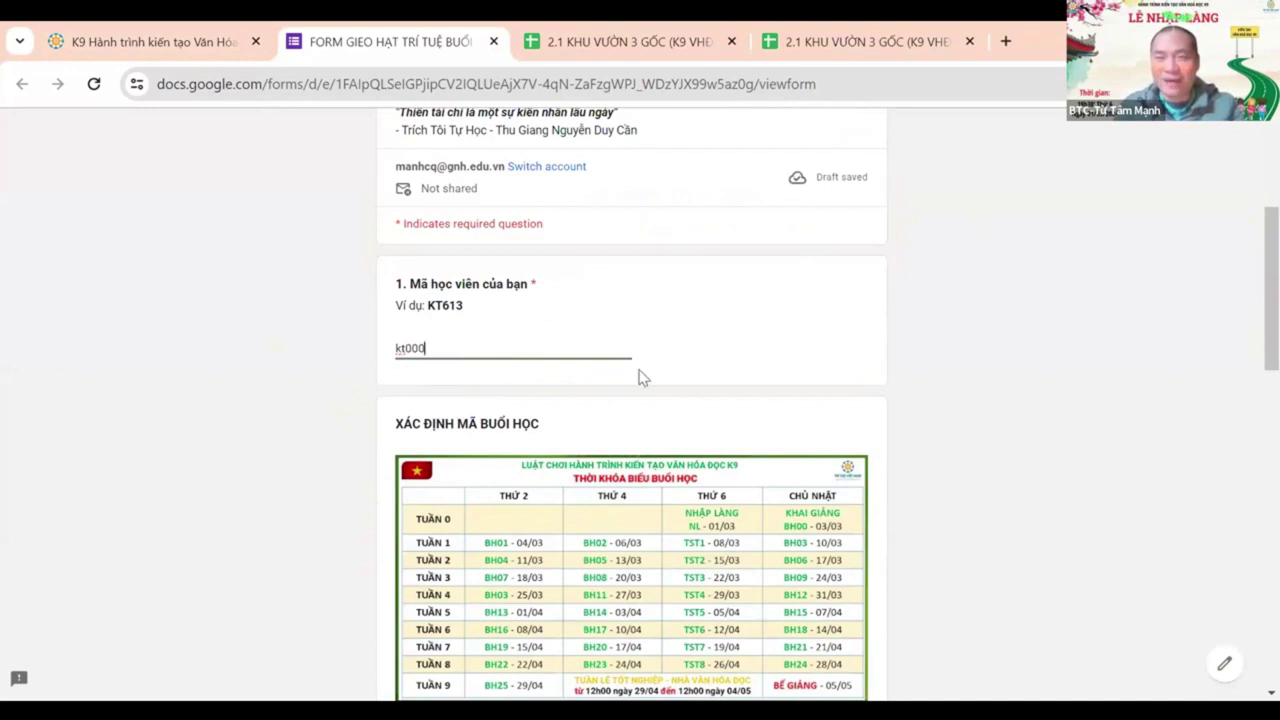
{"action": "left_click", "coordinate": [480, 386]}
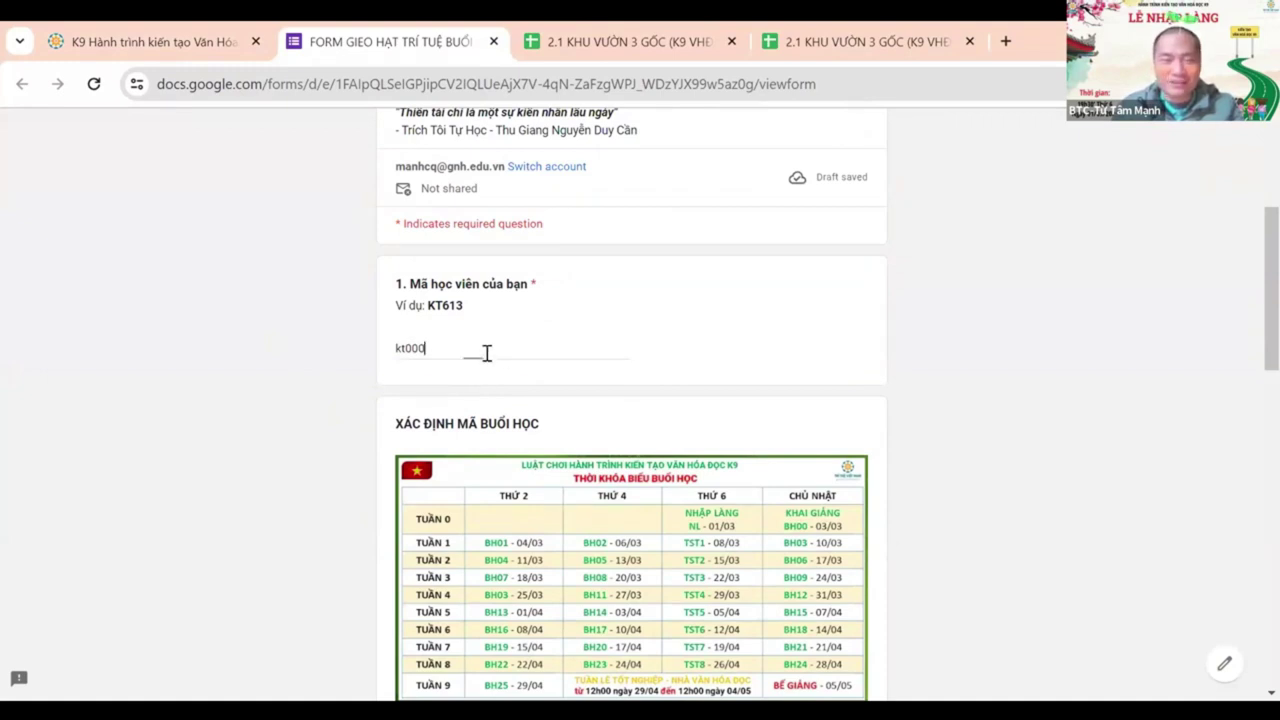
{"action": "left_click_drag", "start_coordinate": [429, 349], "coordinate": [389, 354]}
{"action": "left_click", "coordinate": [447, 390]}
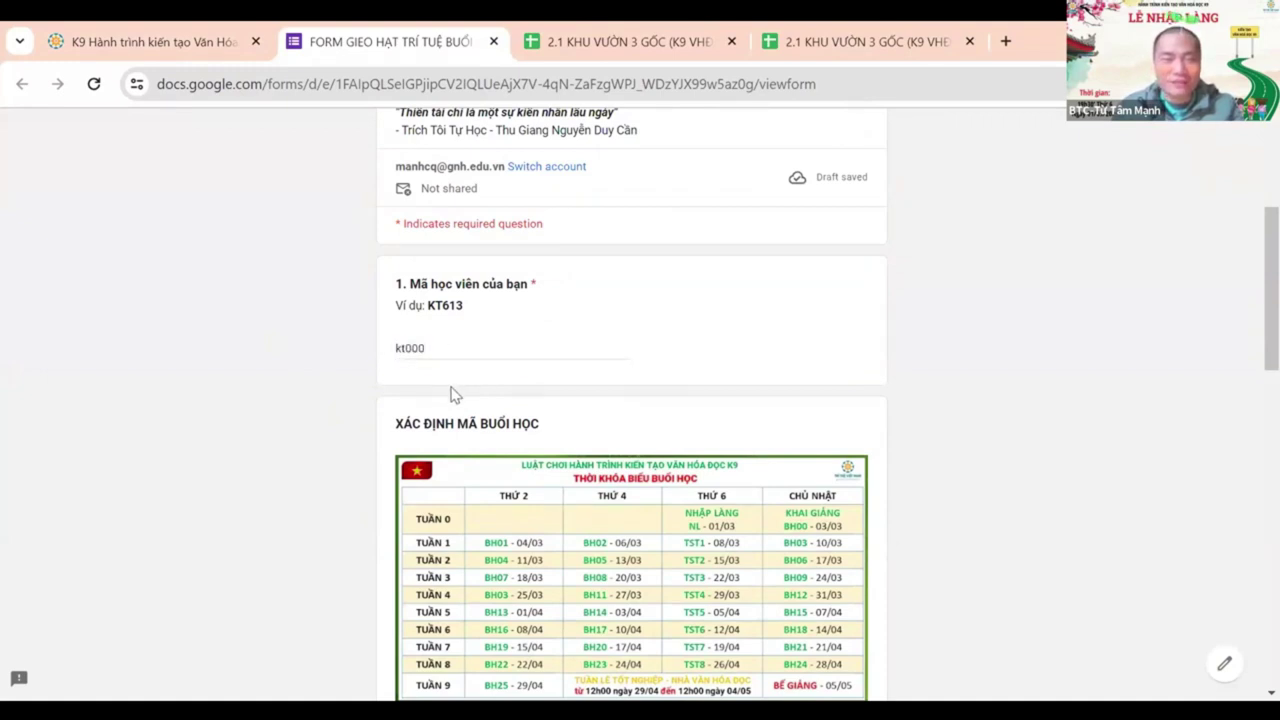
{"action": "scroll", "coordinate": [455, 398], "scroll_direction": "down", "scroll_amount": 1}
{"action": "left_click_drag", "start_coordinate": [438, 254], "coordinate": [366, 251]}
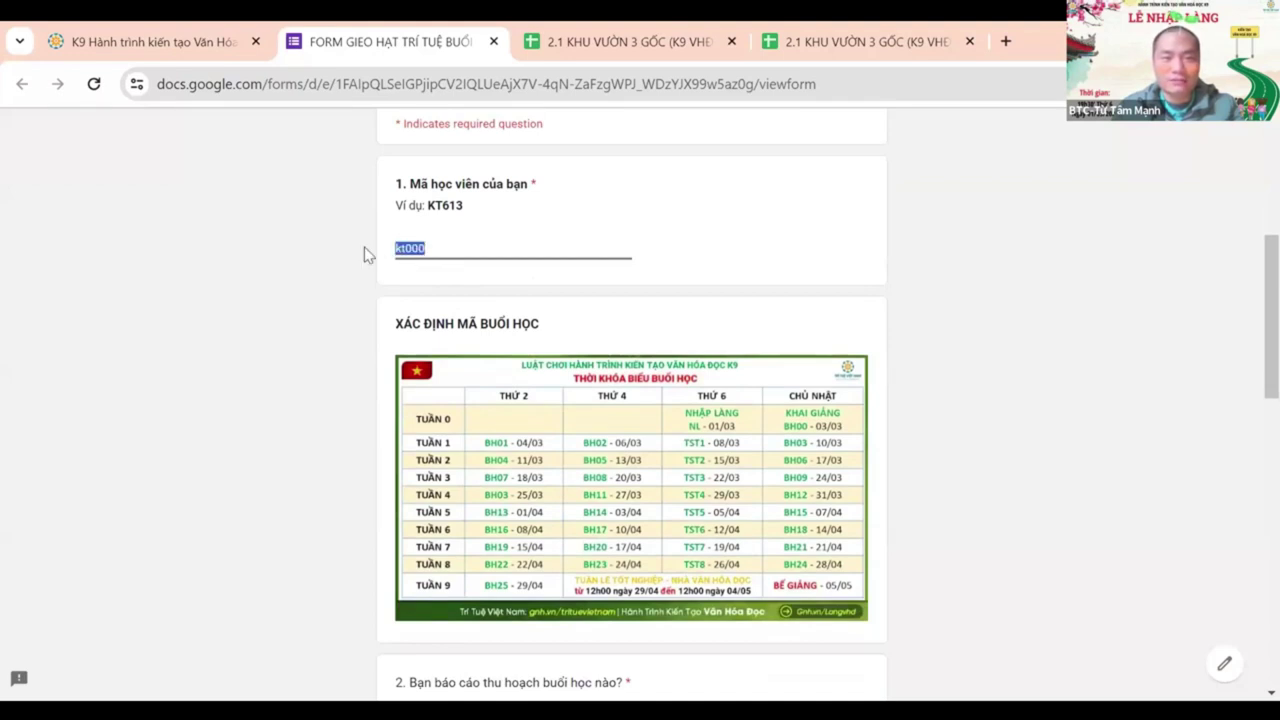
{"action": "left_click", "coordinate": [455, 247]}
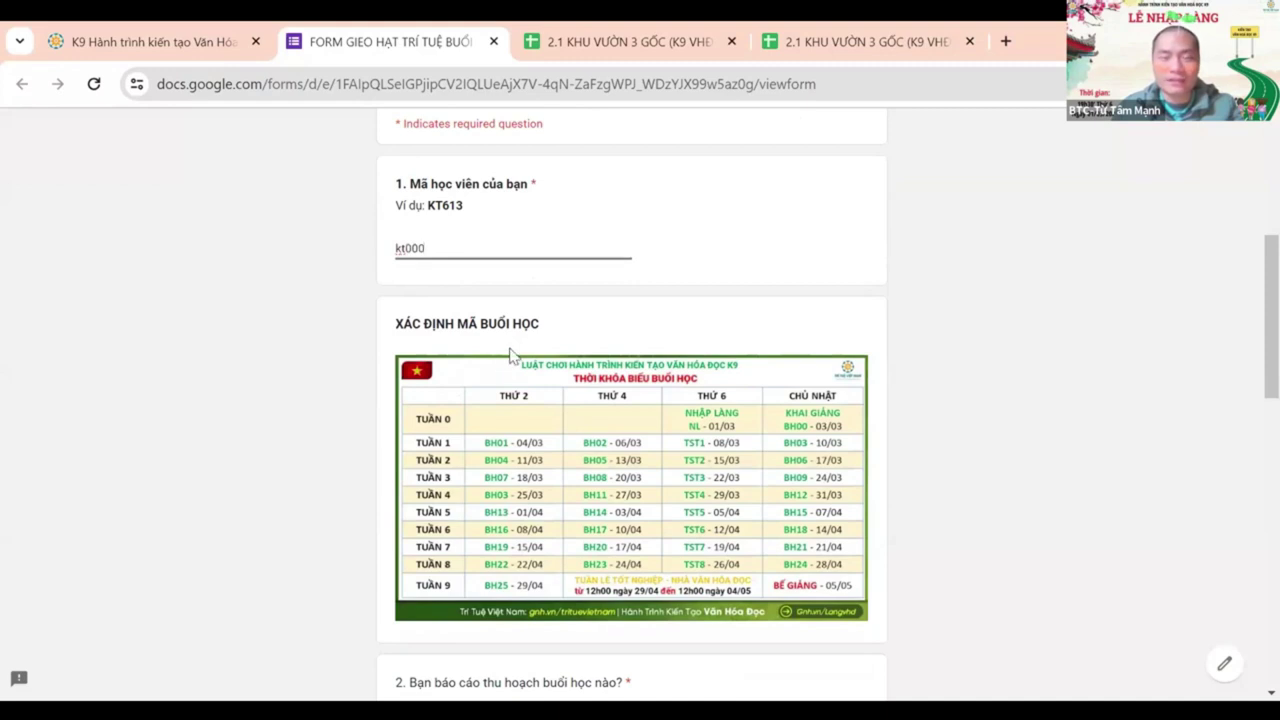
Choose NL as the reported session in question 2 and "3. Tôi tham gia trọn vẹn buổi học" in question 3
{"action": "scroll", "coordinate": [510, 365], "scroll_direction": "down", "scroll_amount": 1}
{"action": "scroll", "coordinate": [512, 410], "scroll_direction": "down", "scroll_amount": 1}
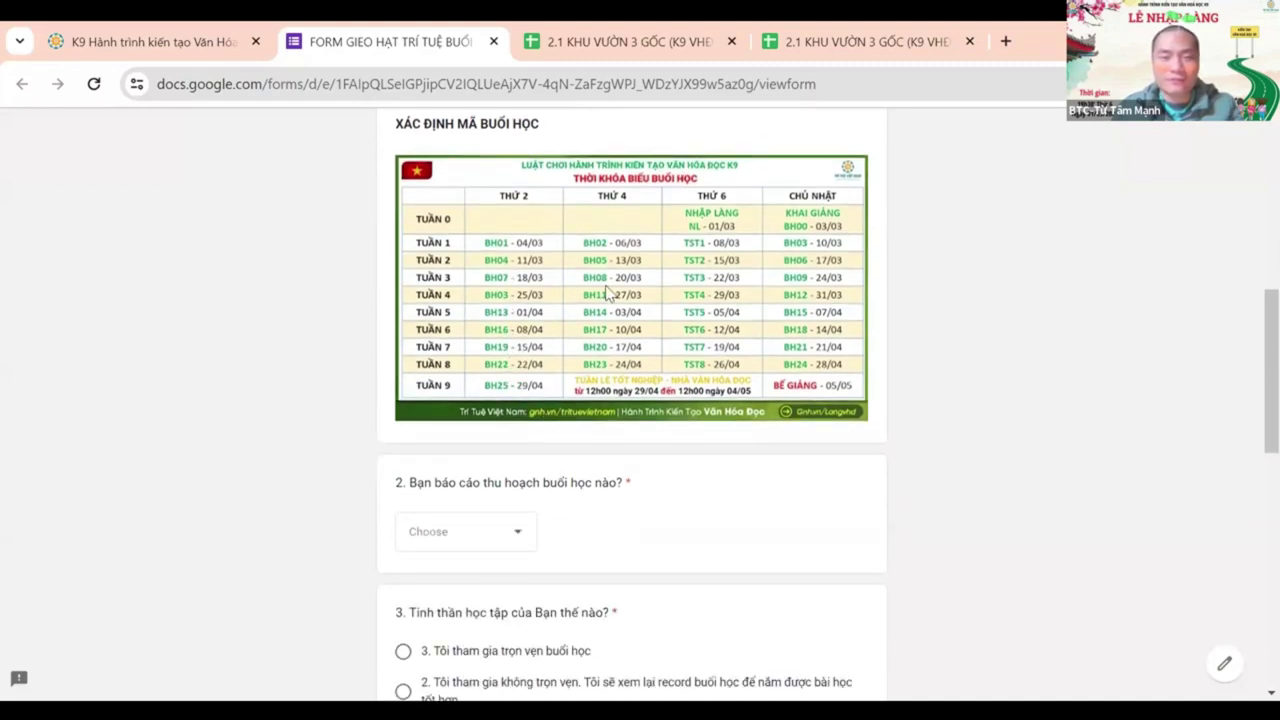
{"action": "left_click", "coordinate": [507, 536]}
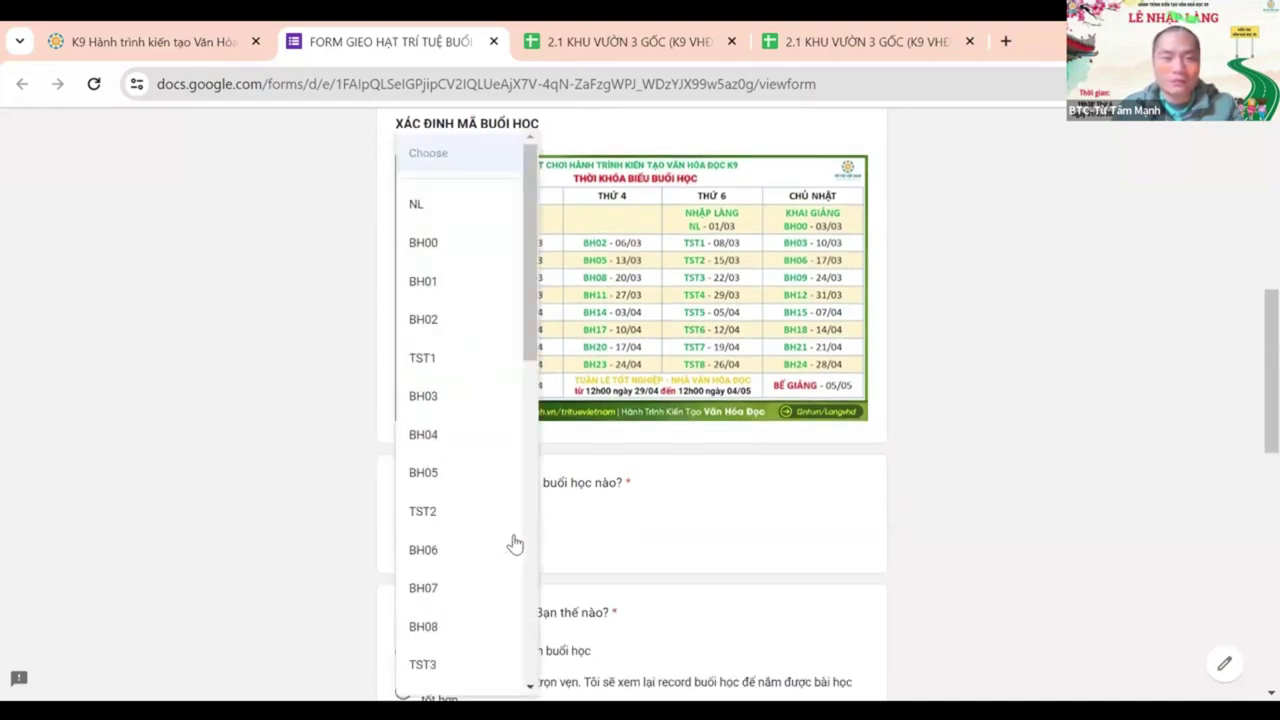
{"action": "left_click", "coordinate": [424, 208]}
{"action": "scroll", "coordinate": [430, 510], "scroll_direction": "down", "scroll_amount": 1}
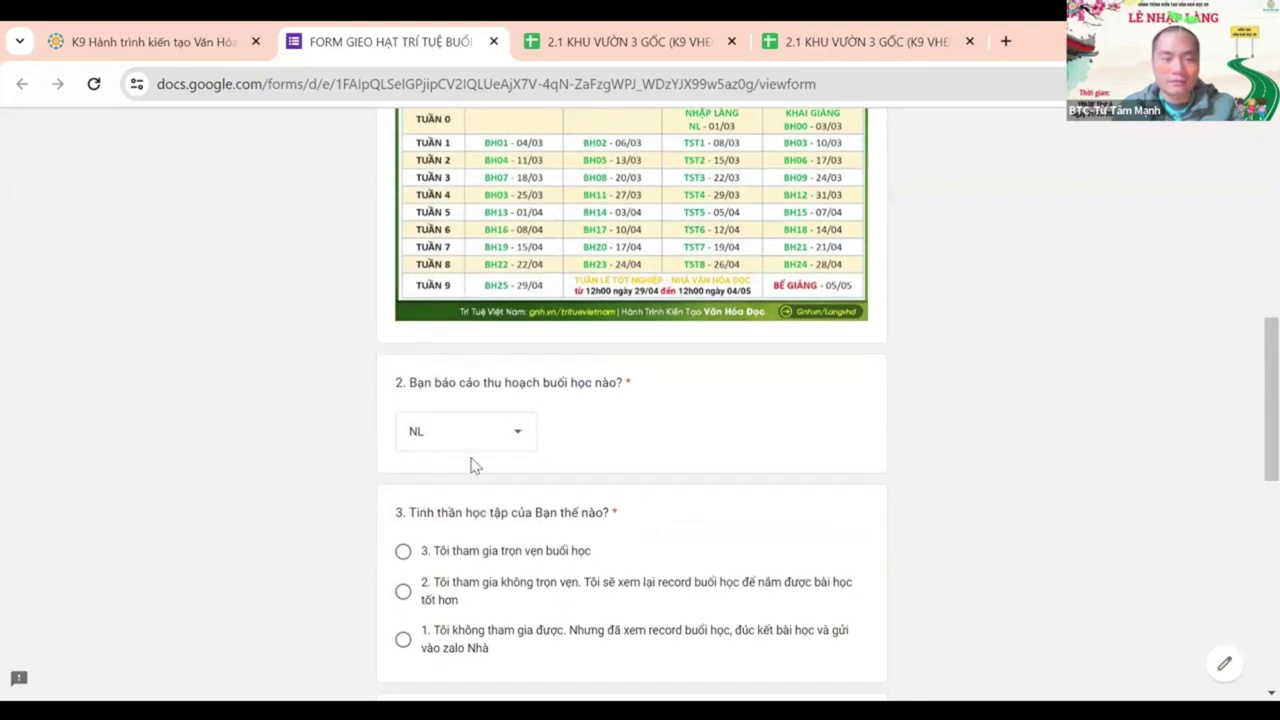
{"action": "scroll", "coordinate": [630, 500], "scroll_direction": "up", "scroll_amount": 1}
{"action": "scroll", "coordinate": [622, 545], "scroll_direction": "down", "scroll_amount": 2}
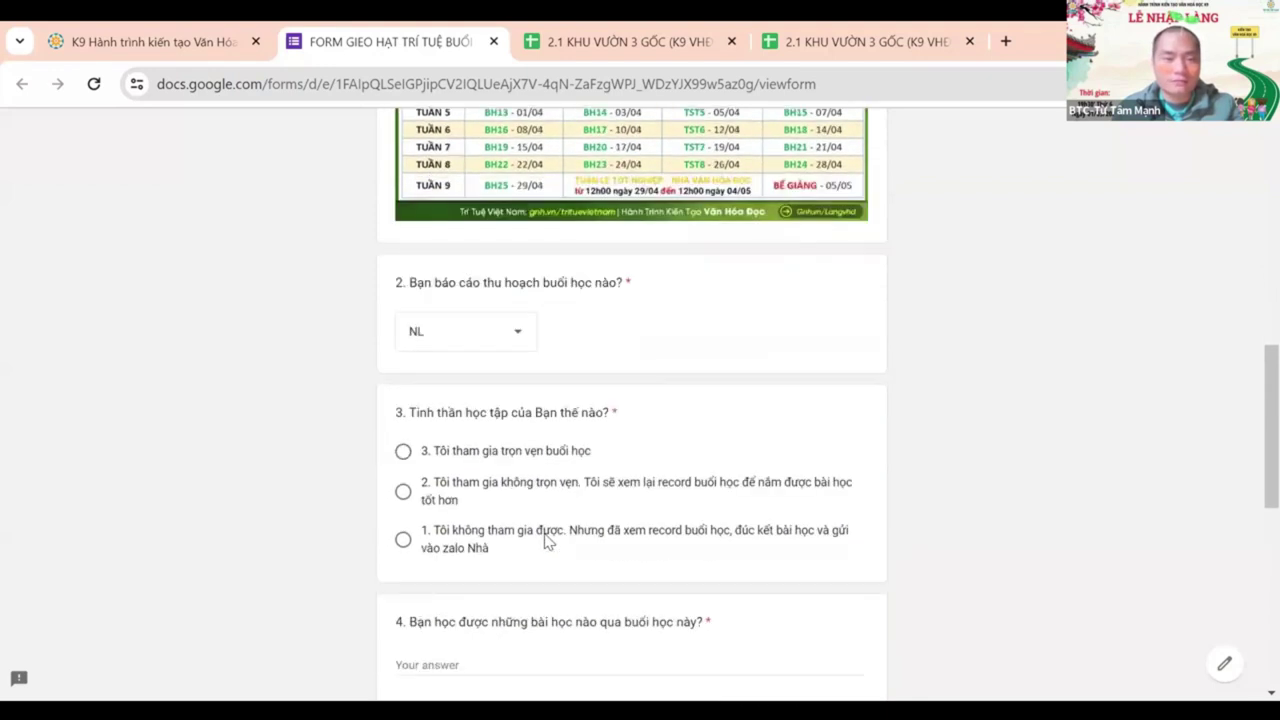
{"action": "left_click", "coordinate": [435, 458]}
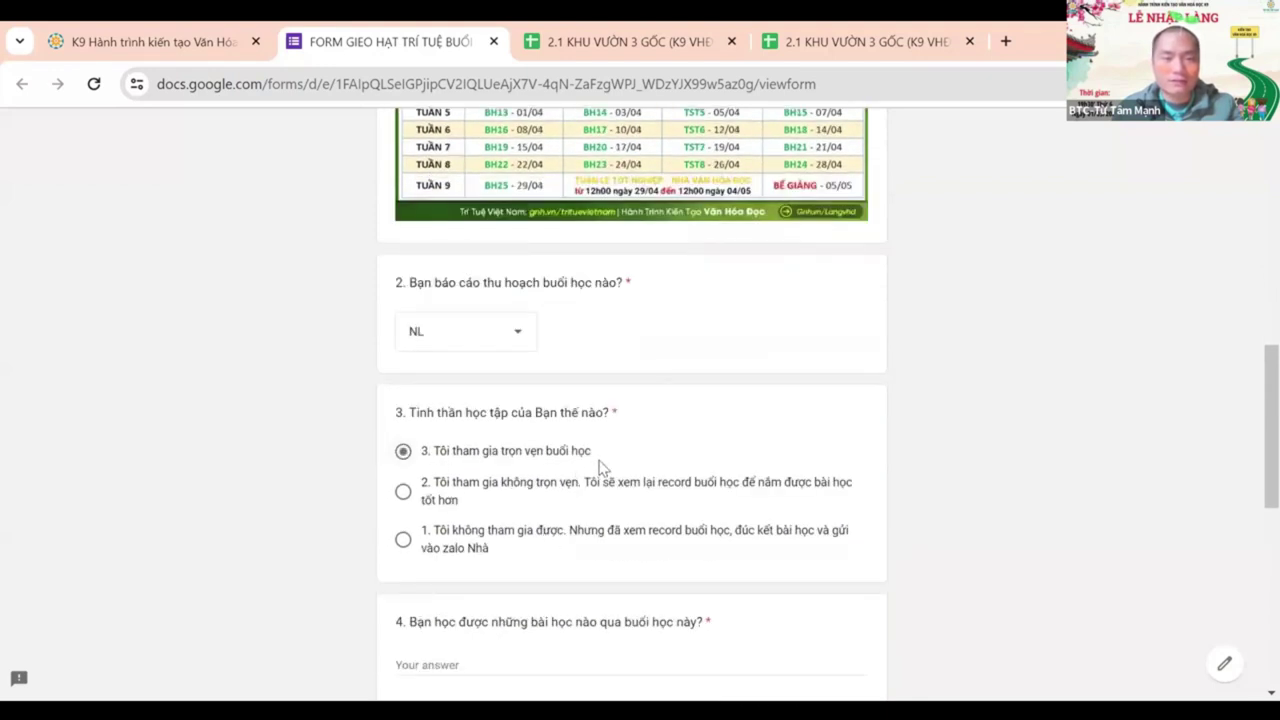
Answer question 4 on lessons learned with "Tâm thế tham gia hành trình kiến tạo văn hóa đọc k9"
{"action": "scroll", "coordinate": [600, 460], "scroll_direction": "down", "scroll_amount": 2}
{"action": "left_click", "coordinate": [514, 462]}
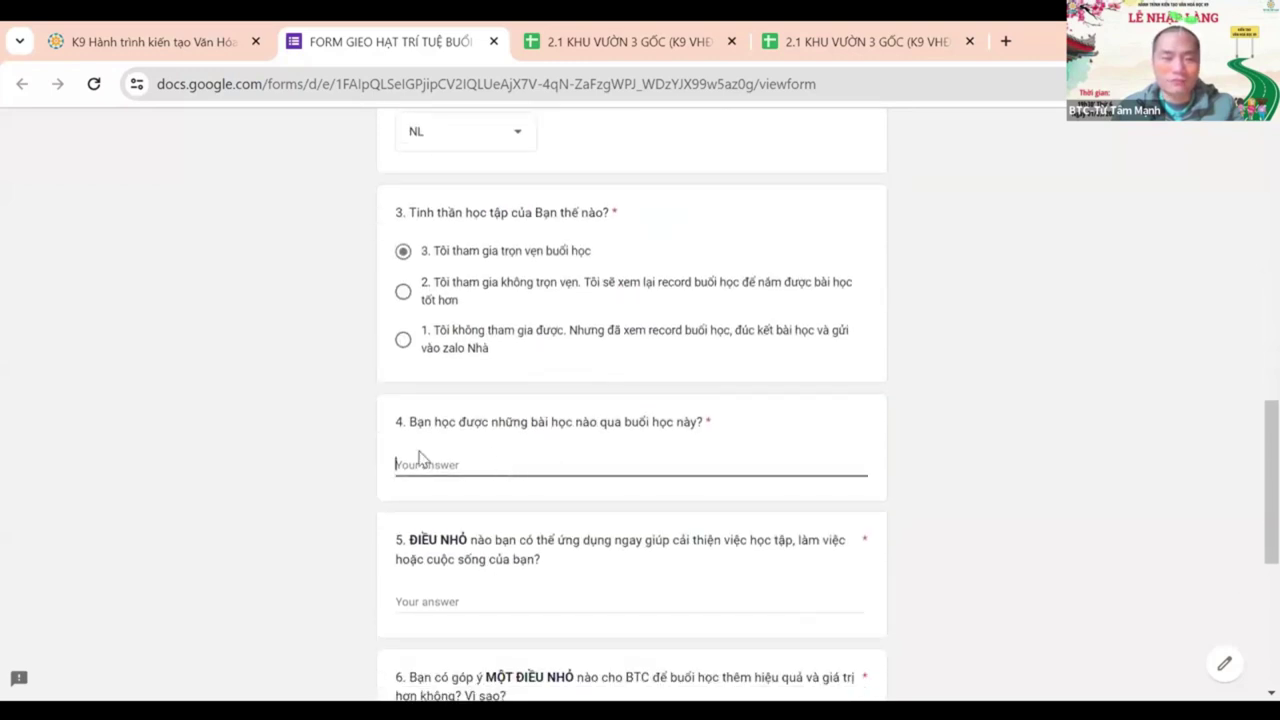
{"action": "scroll", "coordinate": [533, 459], "scroll_direction": "down", "scroll_amount": 1}
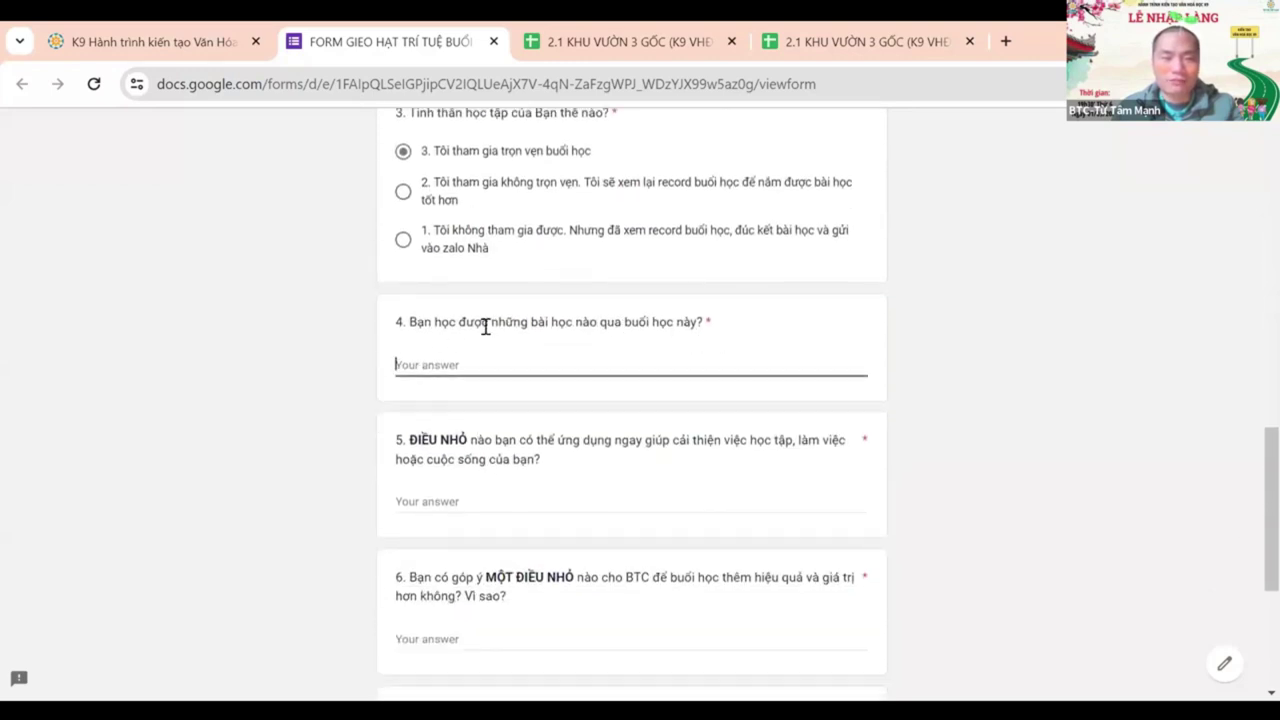
{"action": "left_click_drag", "start_coordinate": [468, 322], "coordinate": [684, 324]}
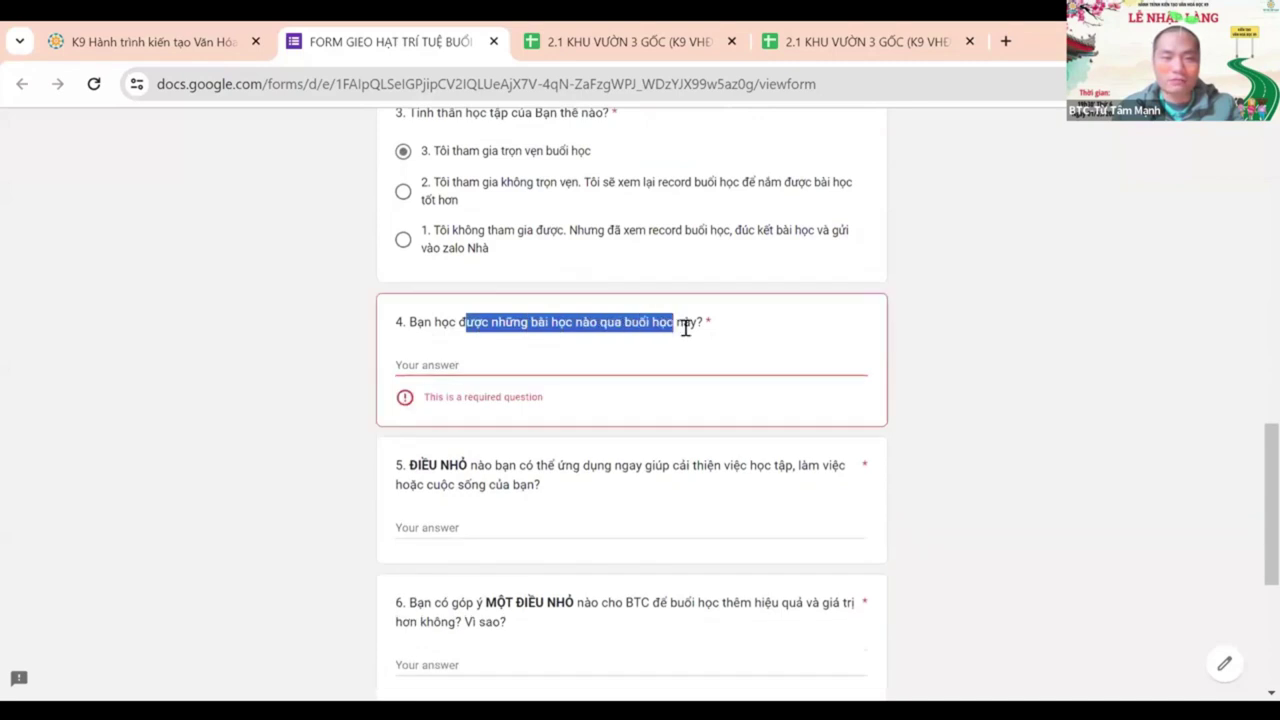
{"action": "left_click", "coordinate": [596, 369]}
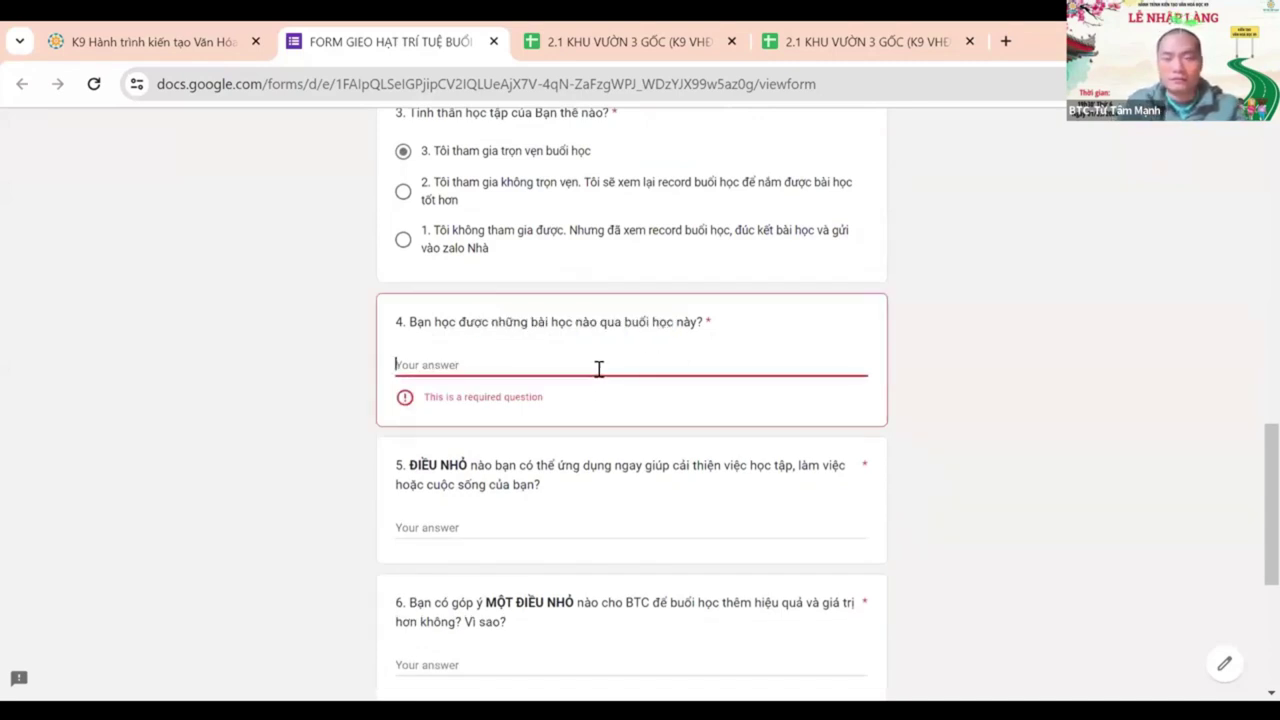
{"action": "type", "text": "Ta"}
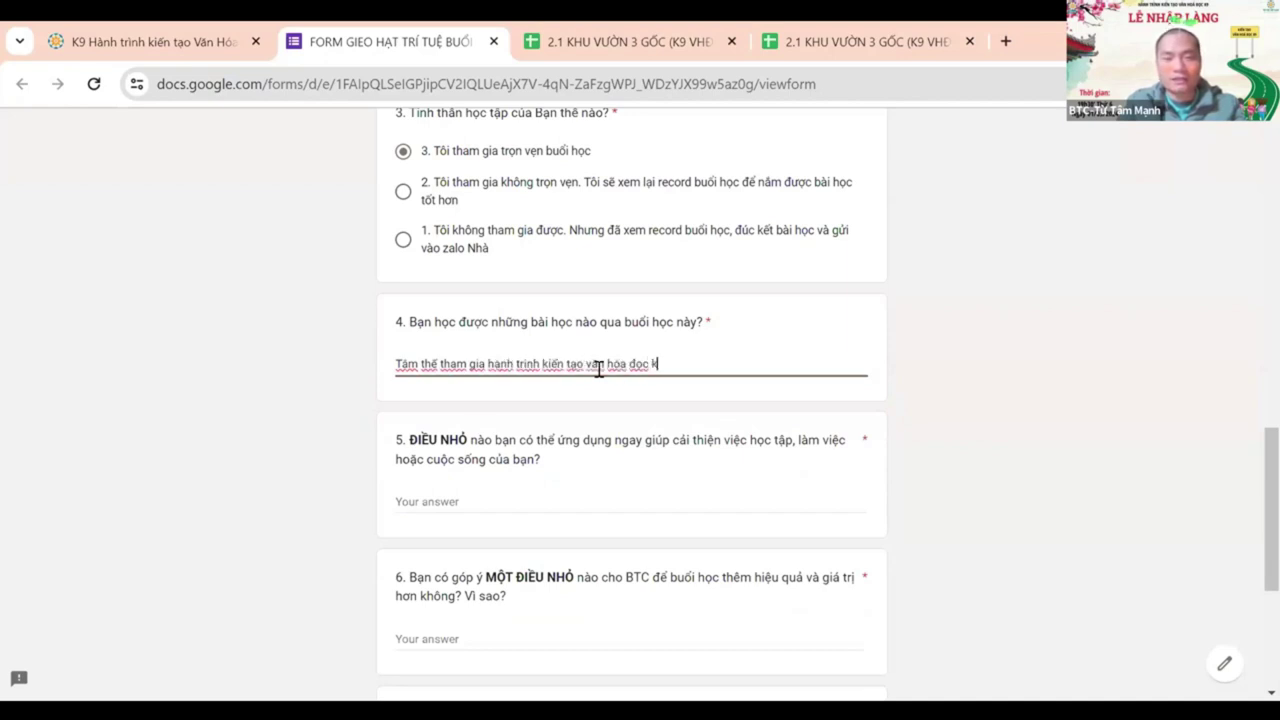
Examine the wording of question 5 about the small thing that can be applied right away
{"action": "scroll", "coordinate": [423, 354], "scroll_direction": "down", "scroll_amount": 2}
{"action": "scroll", "coordinate": [378, 366], "scroll_direction": "up", "scroll_amount": 1}
{"action": "left_click", "coordinate": [466, 401]}
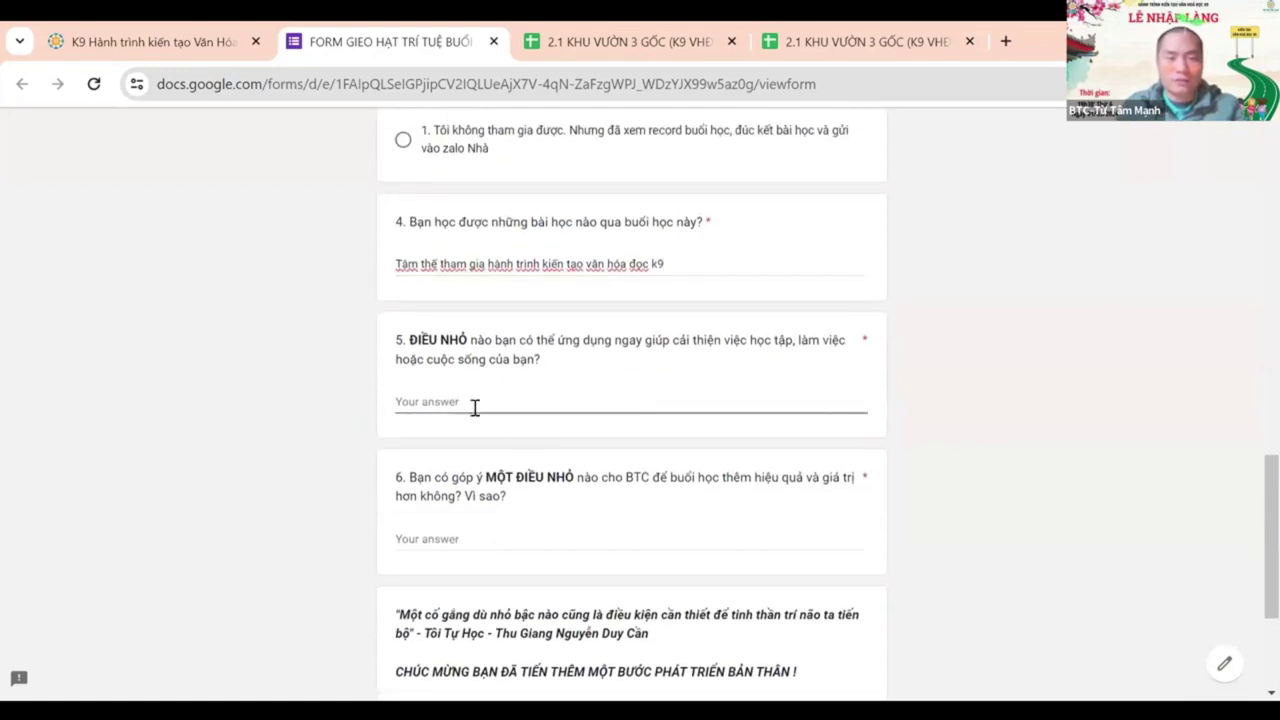
{"action": "left_click_drag", "start_coordinate": [468, 338], "coordinate": [540, 358]}
{"action": "left_click", "coordinate": [557, 365]}
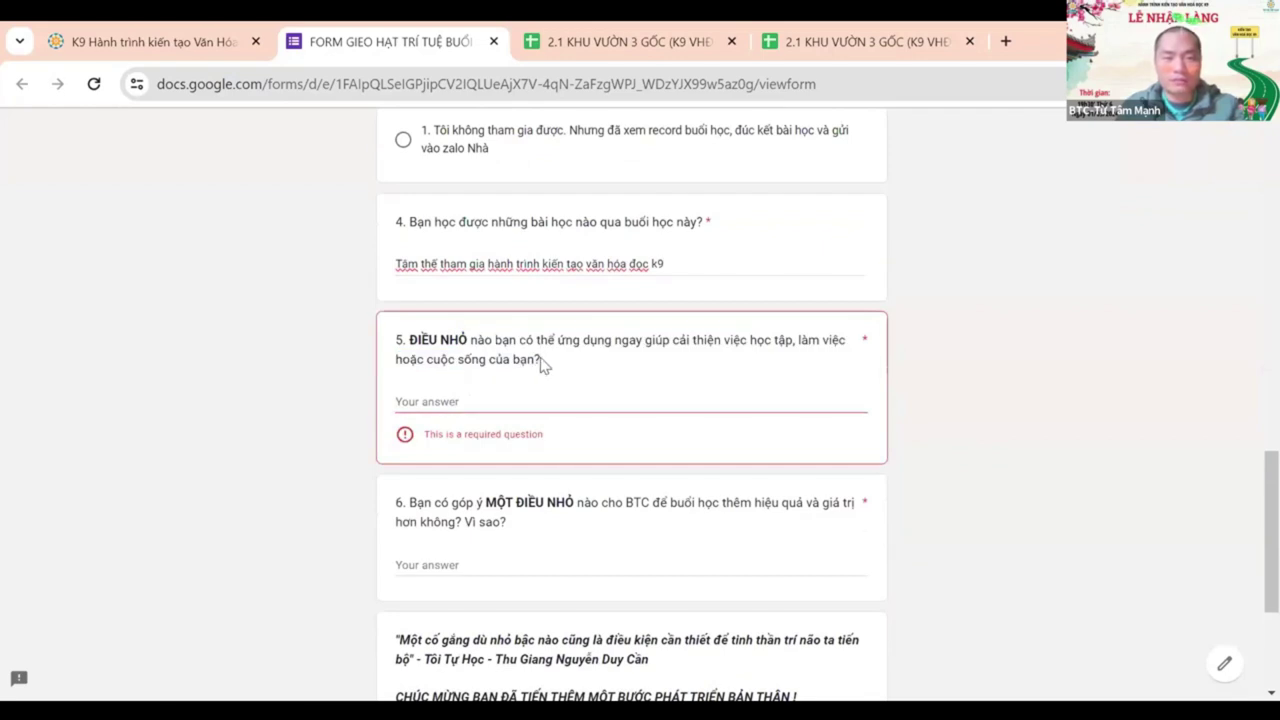
{"action": "left_click_drag", "start_coordinate": [539, 360], "coordinate": [409, 342]}
{"action": "left_click", "coordinate": [543, 366]}
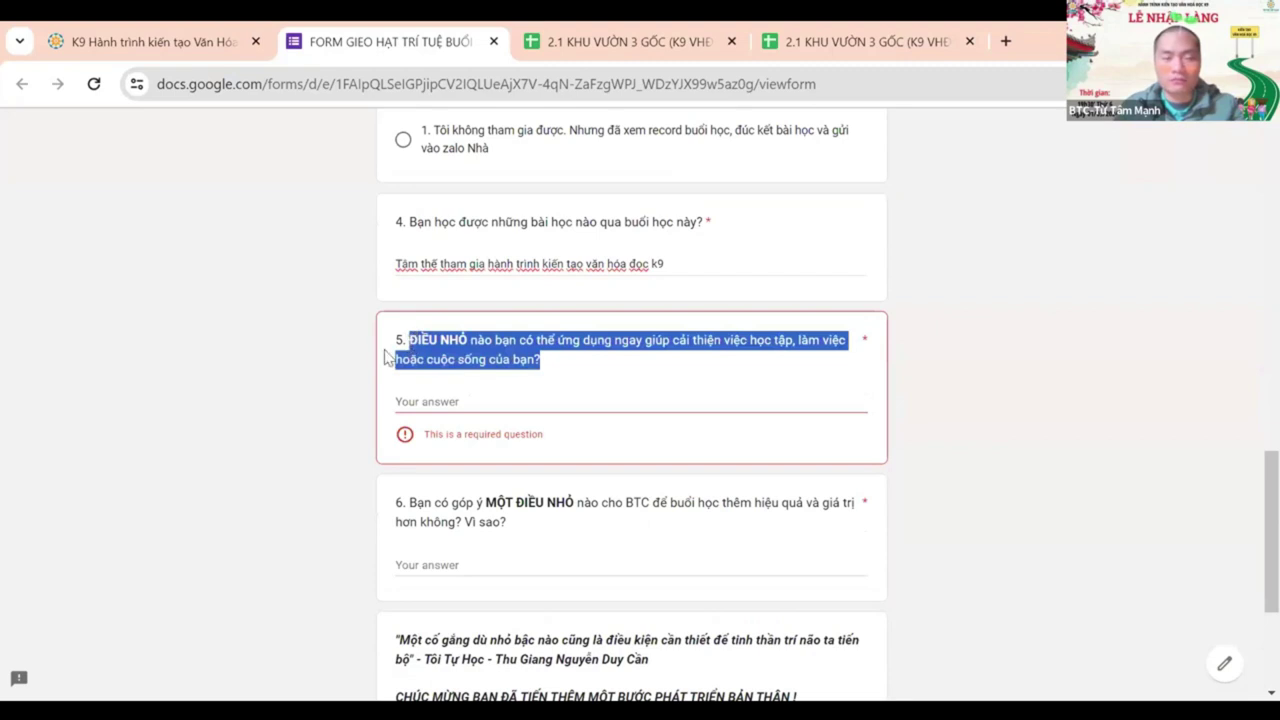
{"action": "left_click", "coordinate": [472, 347]}
{"action": "left_click_drag", "start_coordinate": [540, 362], "coordinate": [410, 342]}
{"action": "left_click", "coordinate": [343, 371]}
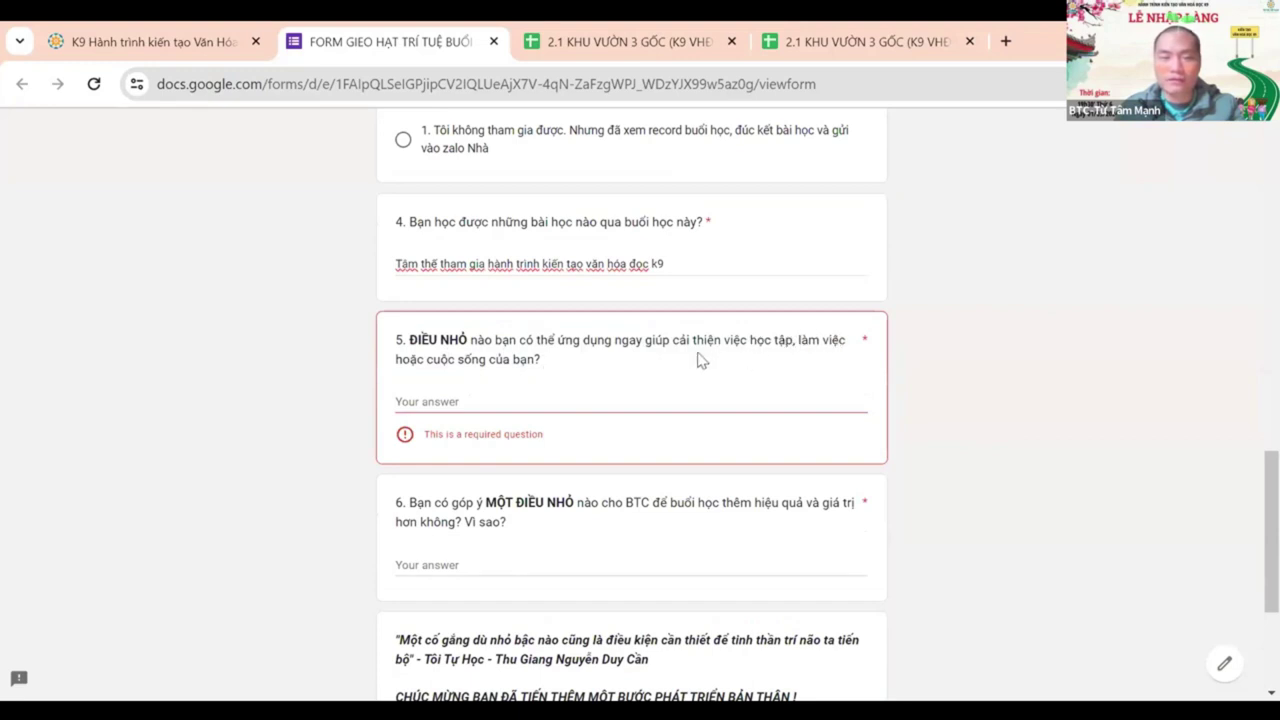
{"action": "left_click", "coordinate": [463, 402]}
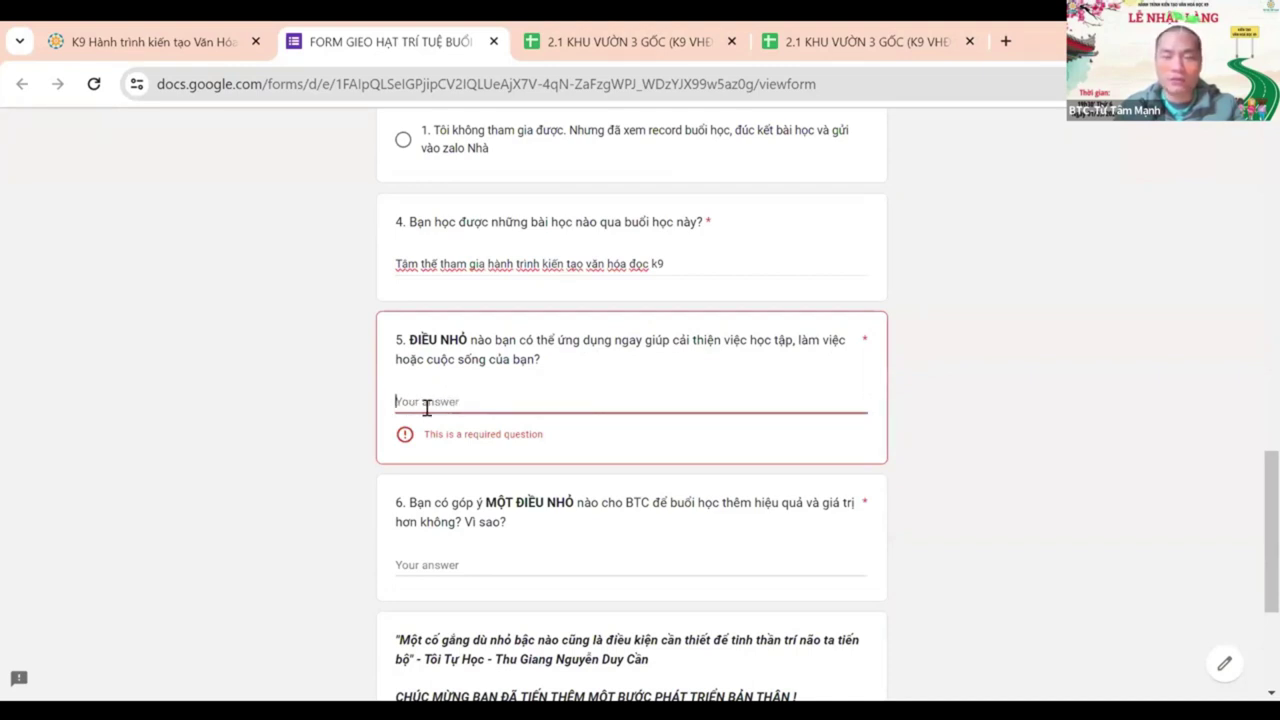
{"action": "scroll", "coordinate": [443, 401], "scroll_direction": "down", "scroll_amount": 1}
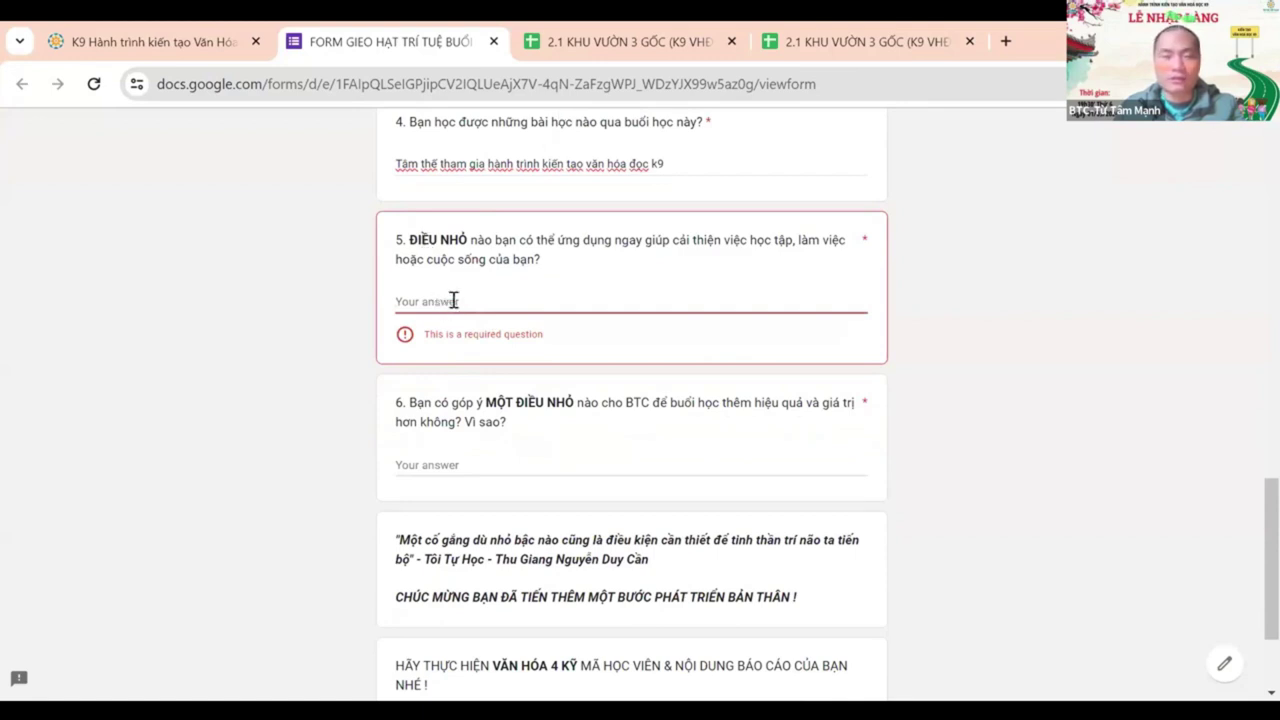
Examine the wording of question 6 about suggesting one small improvement to the BTC
{"action": "left_click", "coordinate": [369, 400]}
{"action": "scroll", "coordinate": [400, 405], "scroll_direction": "down", "scroll_amount": 1}
{"action": "left_click", "coordinate": [452, 366]}
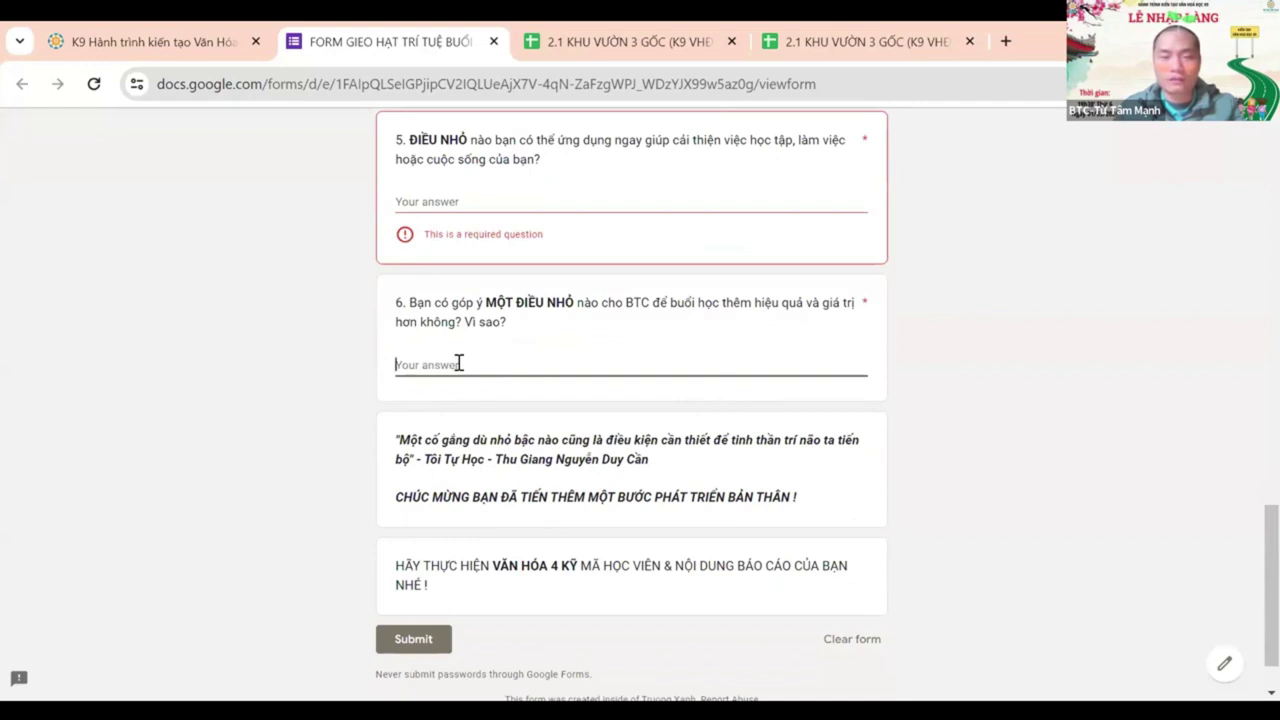
{"action": "left_click_drag", "start_coordinate": [530, 300], "coordinate": [643, 303]}
{"action": "left_click", "coordinate": [680, 303]}
{"action": "left_click_drag", "start_coordinate": [740, 302], "coordinate": [785, 303]}
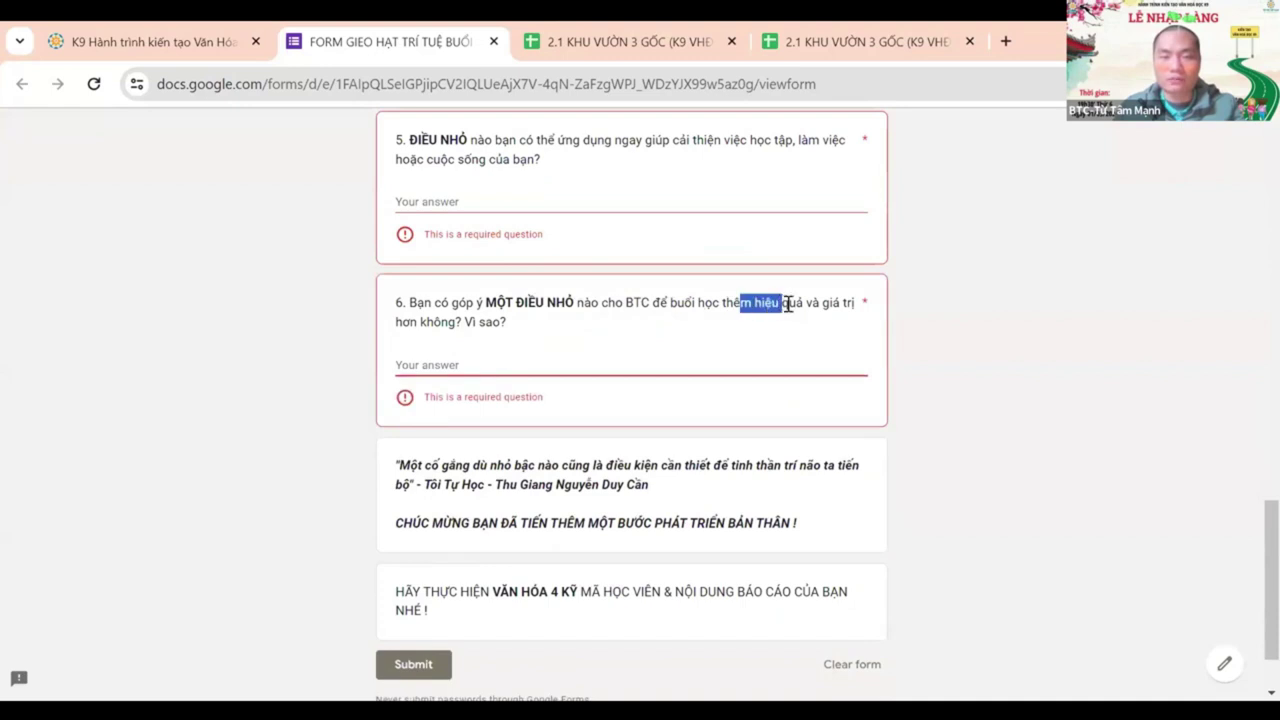
{"action": "left_click", "coordinate": [808, 304]}
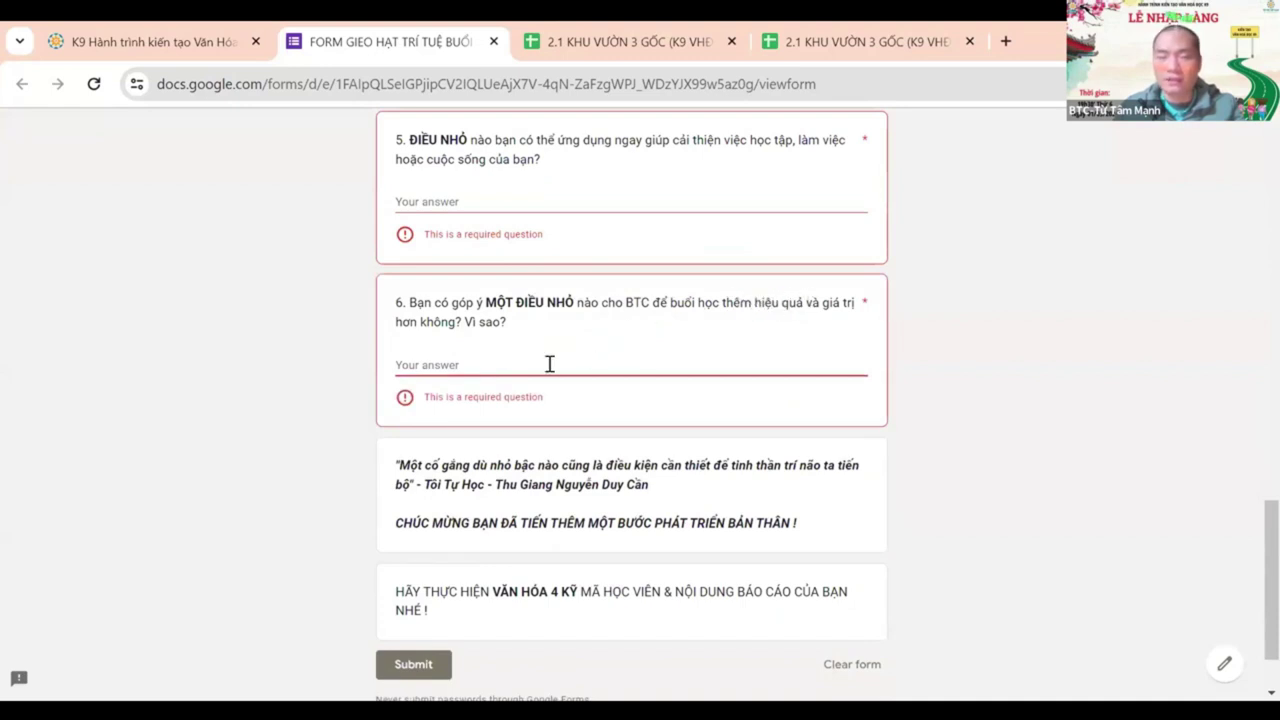
Answer question 5 on the small thing to apply with "kiên trì không bỏ cuộc"
{"action": "left_click", "coordinate": [485, 219]}
{"action": "left_click", "coordinate": [464, 363]}
{"action": "left_click", "coordinate": [488, 212]}
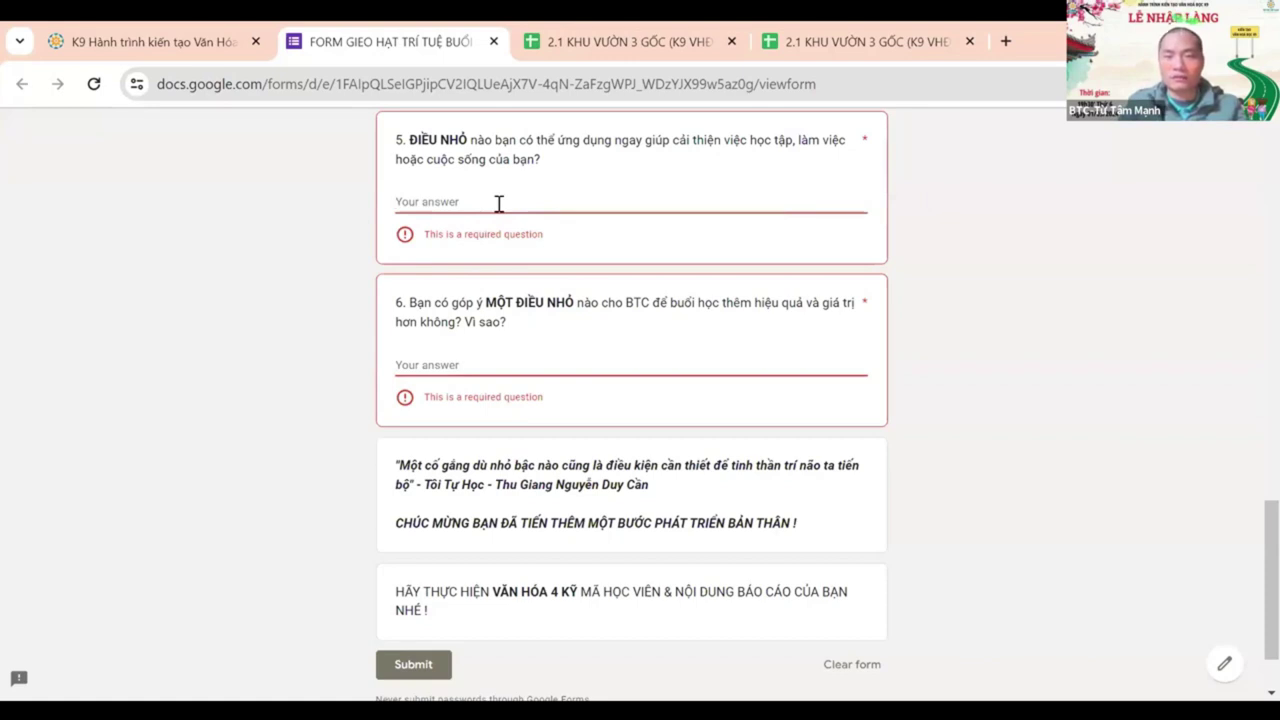
{"action": "type", "text": "kiên t"}
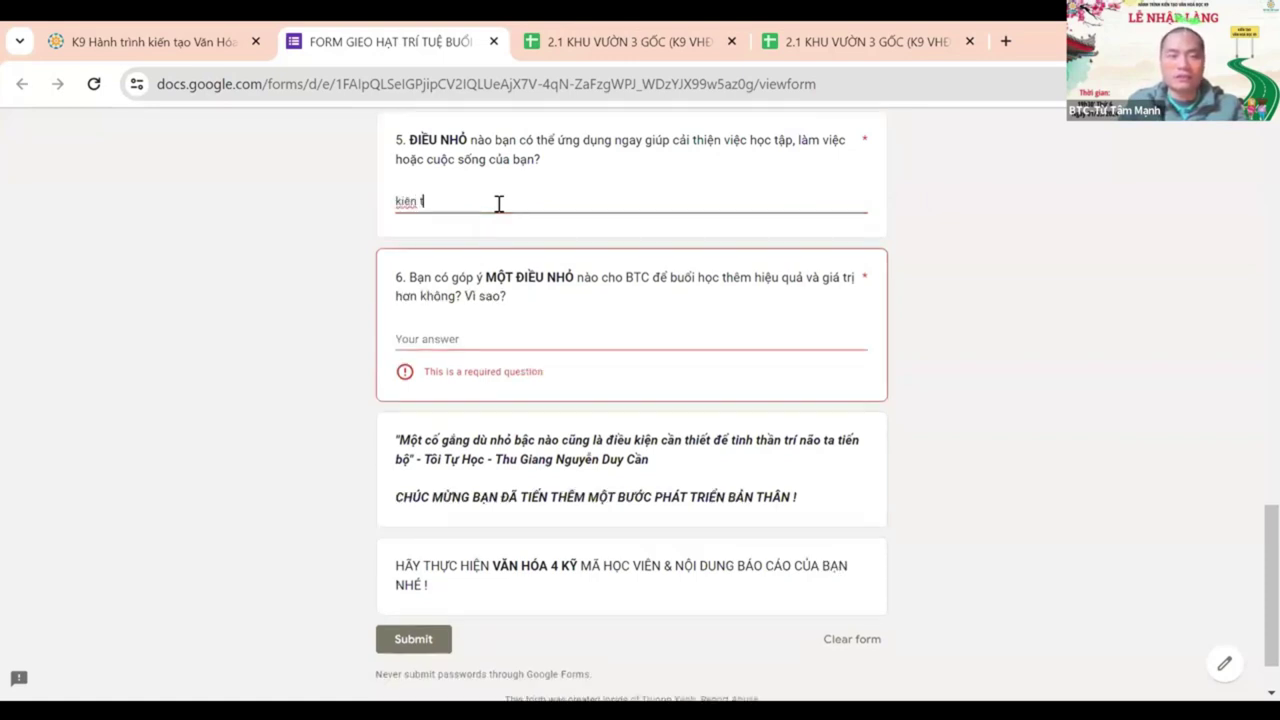
{"action": "type", "text": "rì không bỏ cuộc"}
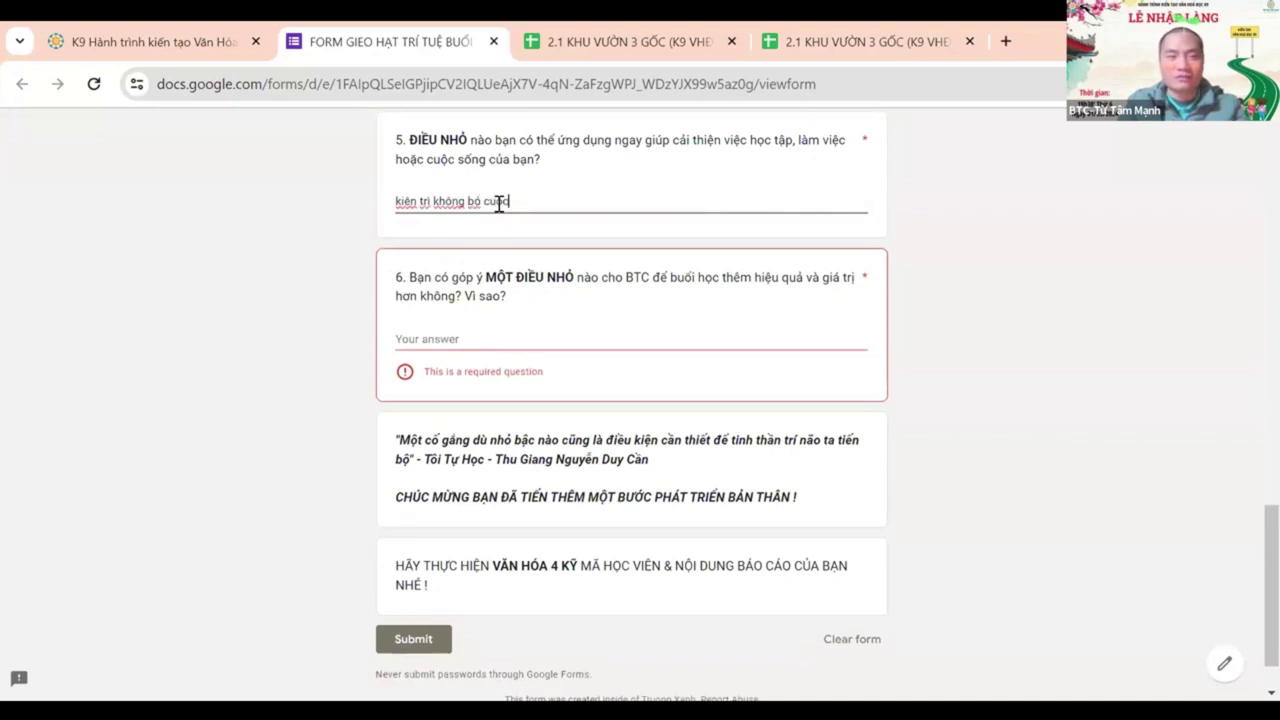
Answer question 6 on suggestions for the BTC with "chưa có"
{"action": "left_click", "coordinate": [567, 343]}
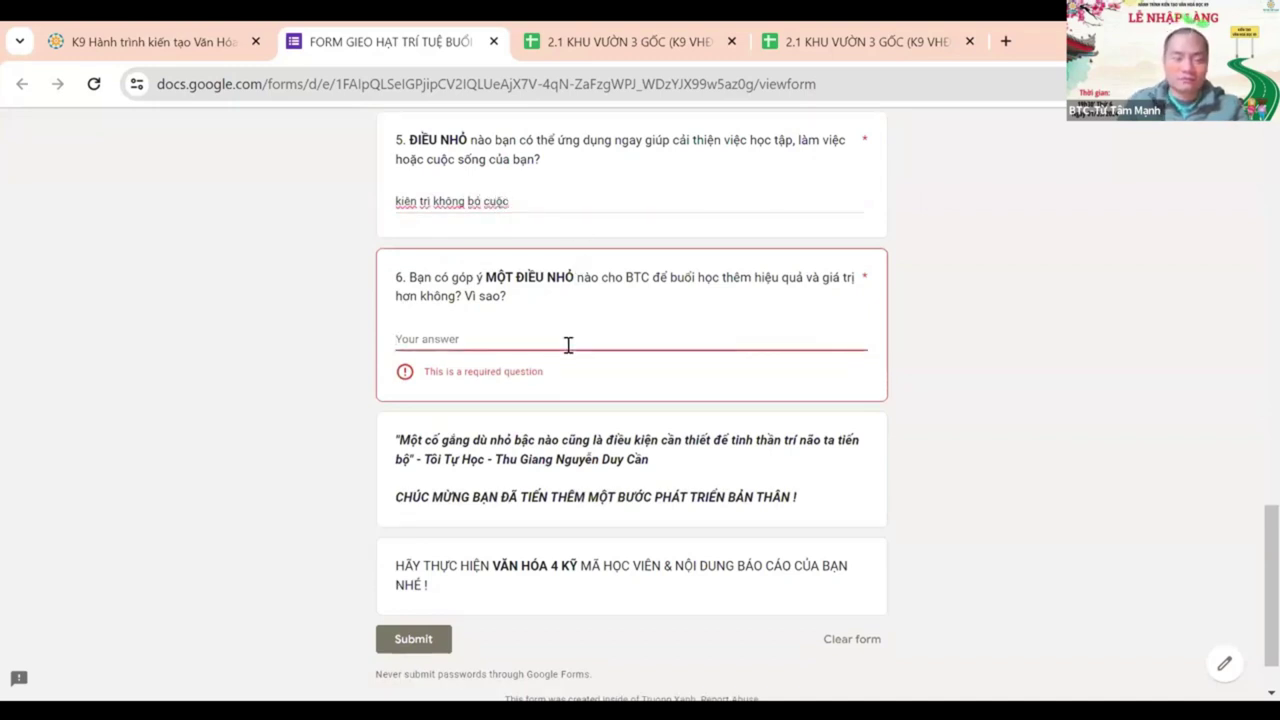
{"action": "type", "text": "chưa co"}
{"action": "type", "text": "s"}
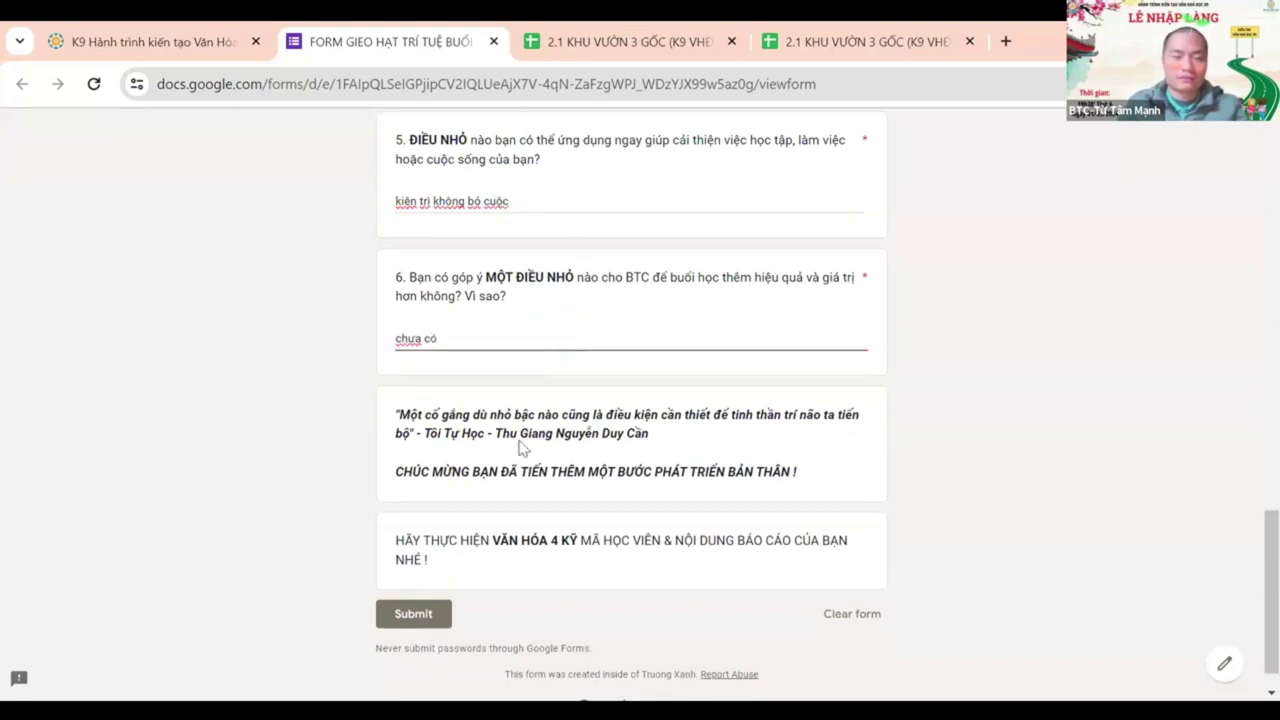
{"action": "left_click", "coordinate": [437, 618]}
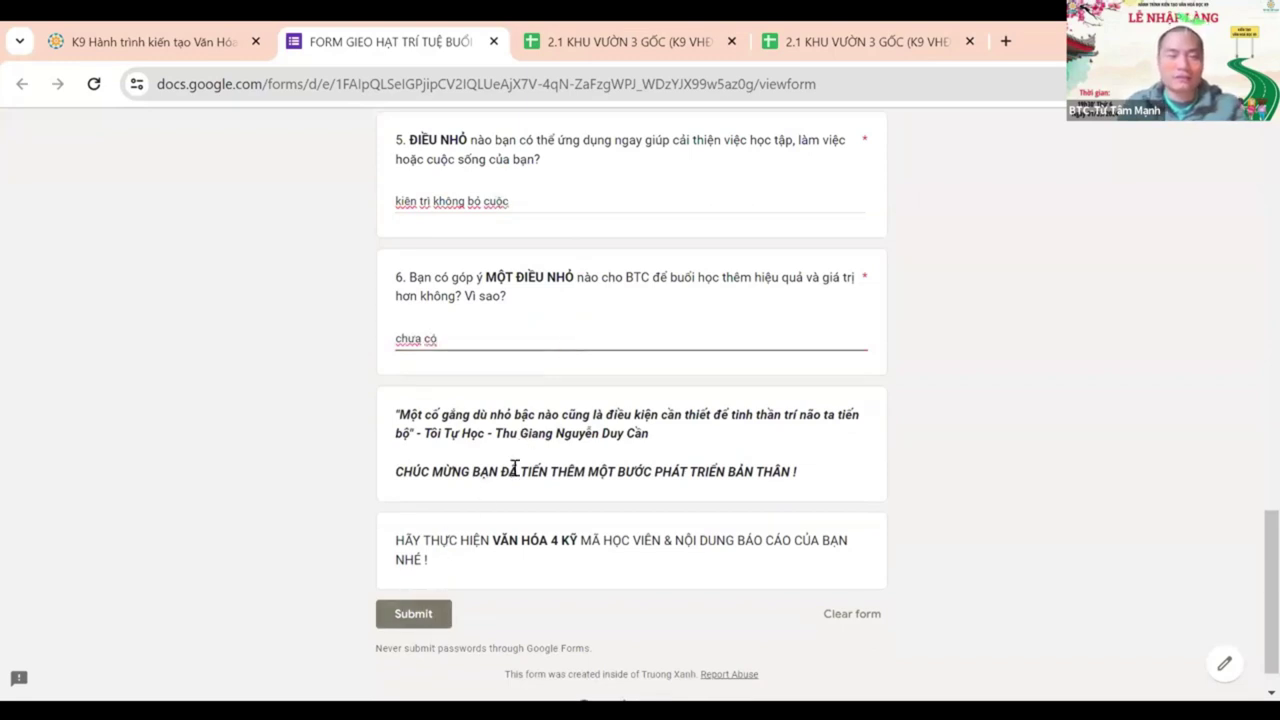
Review the answers and the closing reminder to apply VĂN HÓA 4 KỸ to the student code and report content
{"action": "scroll", "coordinate": [550, 410], "scroll_direction": "down", "scroll_amount": 10}
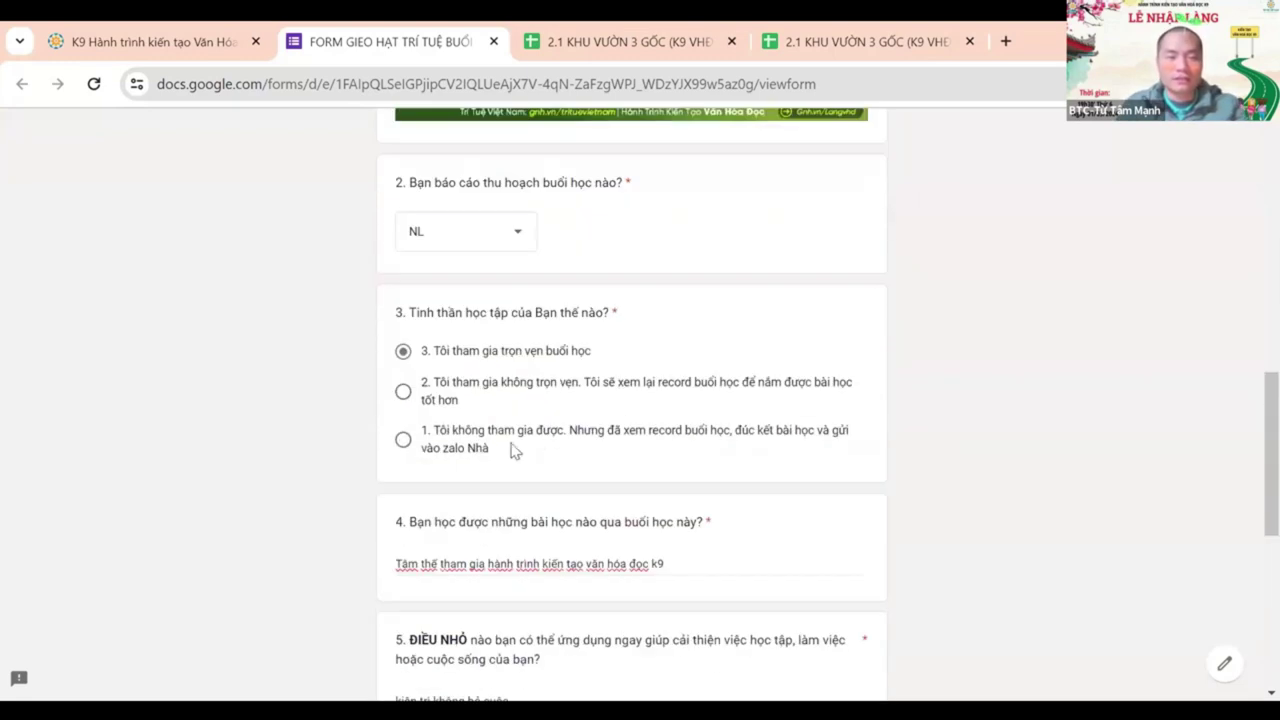
{"action": "left_click_drag", "start_coordinate": [422, 499], "coordinate": [641, 527]}
{"action": "left_click", "coordinate": [526, 517]}
{"action": "left_click_drag", "start_coordinate": [500, 499], "coordinate": [676, 499]}
{"action": "left_click_drag", "start_coordinate": [581, 500], "coordinate": [766, 500]}
{"action": "left_click", "coordinate": [674, 495]}
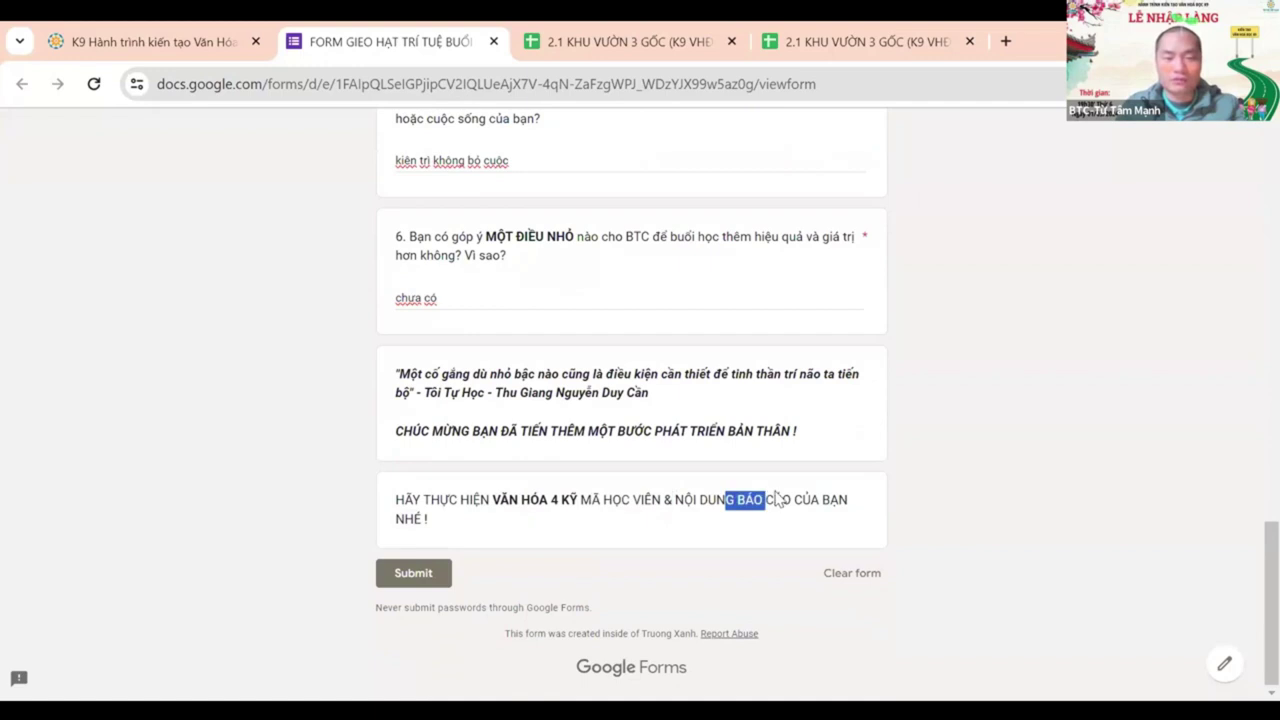
Recheck the student code in question 1 and submit the lesson report form
{"action": "scroll", "coordinate": [766, 508], "scroll_direction": "up", "scroll_amount": 4}
{"action": "scroll", "coordinate": [755, 488], "scroll_direction": "up", "scroll_amount": 10}
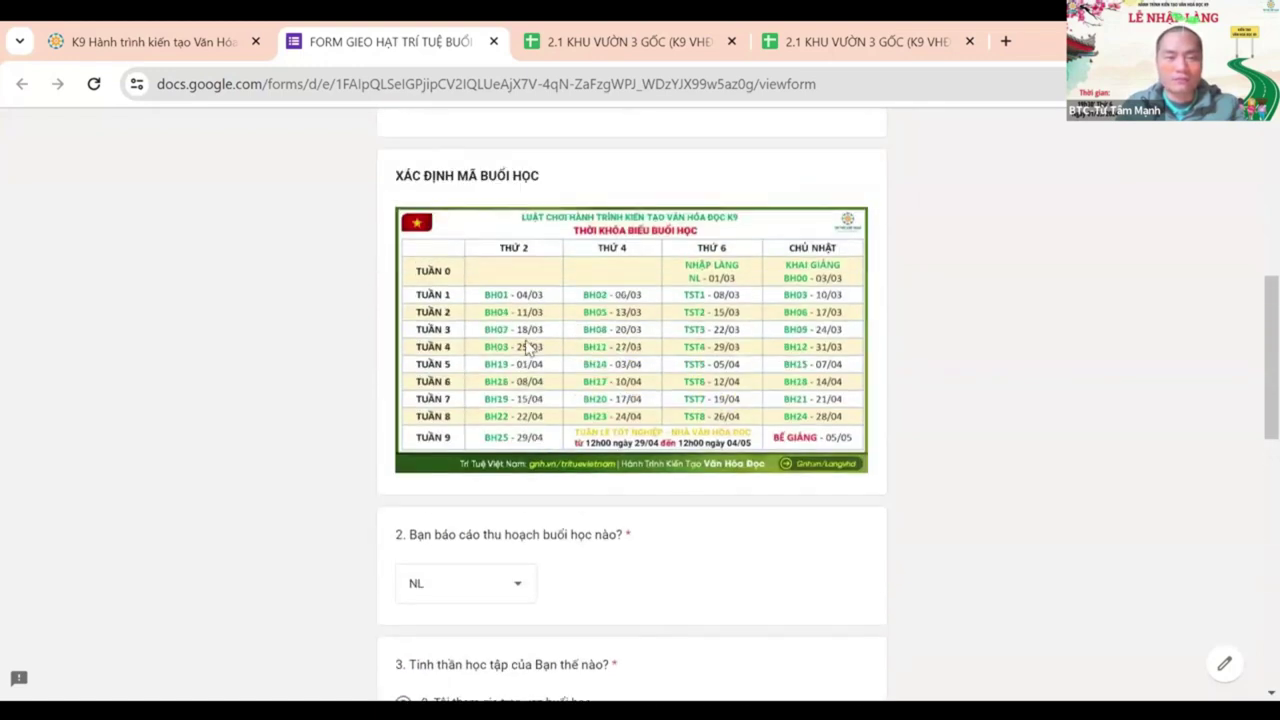
{"action": "left_click_drag", "start_coordinate": [449, 307], "coordinate": [338, 339]}
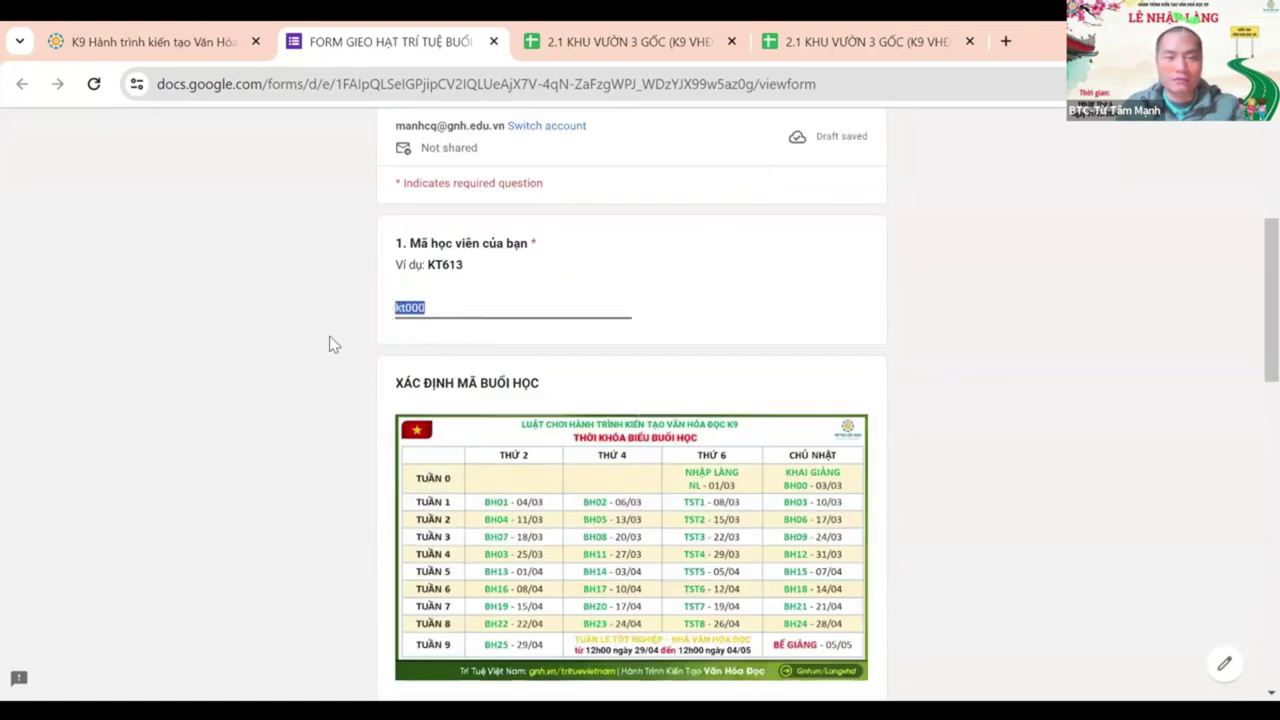
{"action": "left_click", "coordinate": [334, 344]}
{"action": "scroll", "coordinate": [360, 411], "scroll_direction": "down", "scroll_amount": 15}
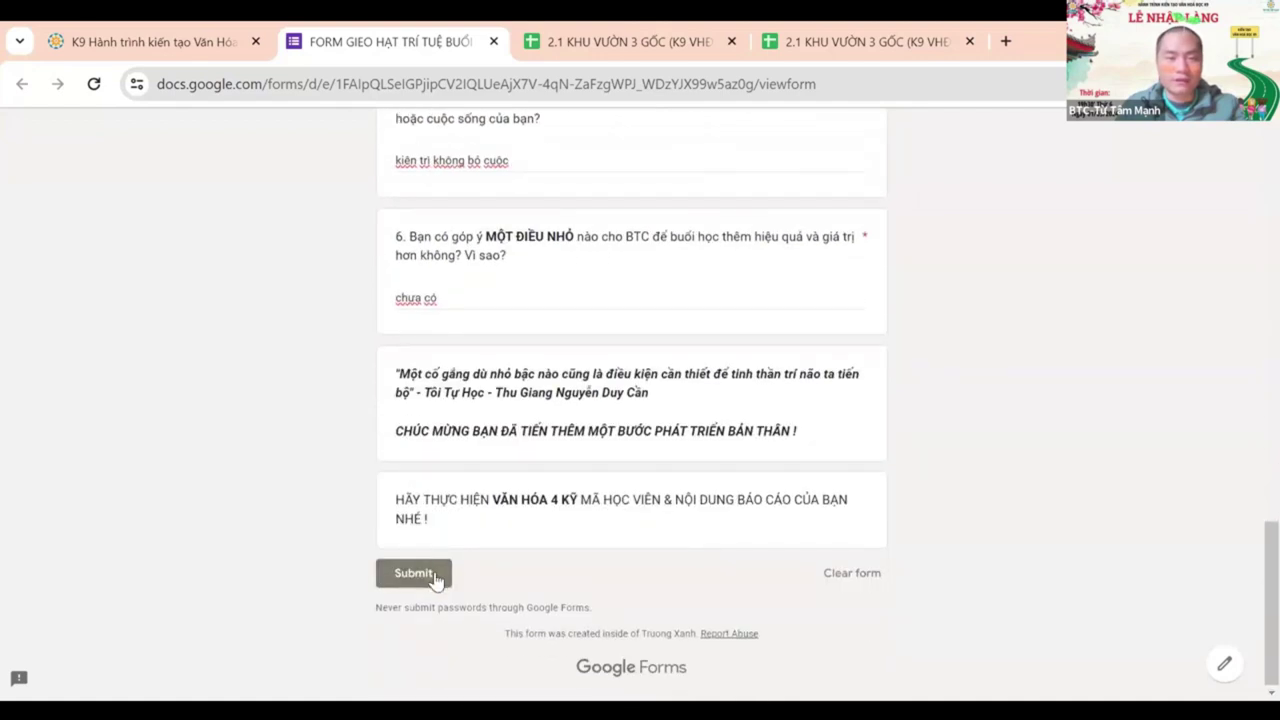
{"action": "left_click", "coordinate": [414, 573]}
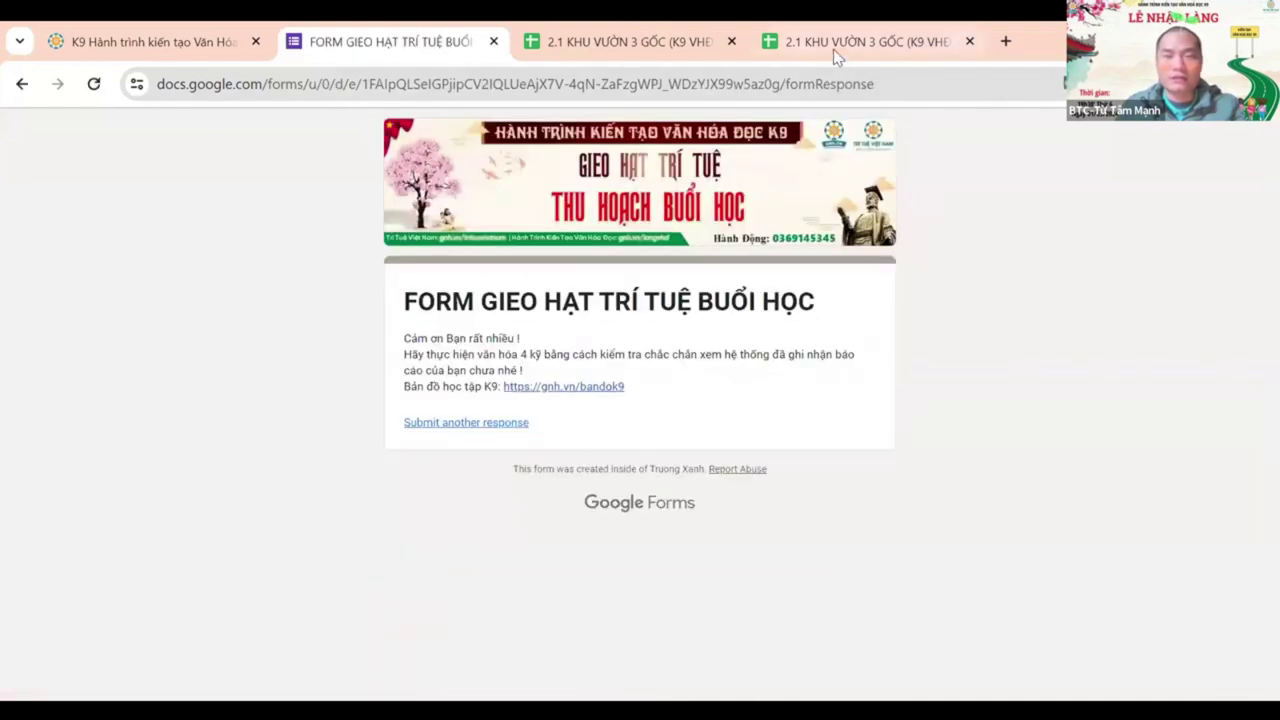
Follow the K9 learning map link on the confirmation page and open the GIỎ QUẢ training results sheet
{"action": "left_click", "coordinate": [588, 388]}
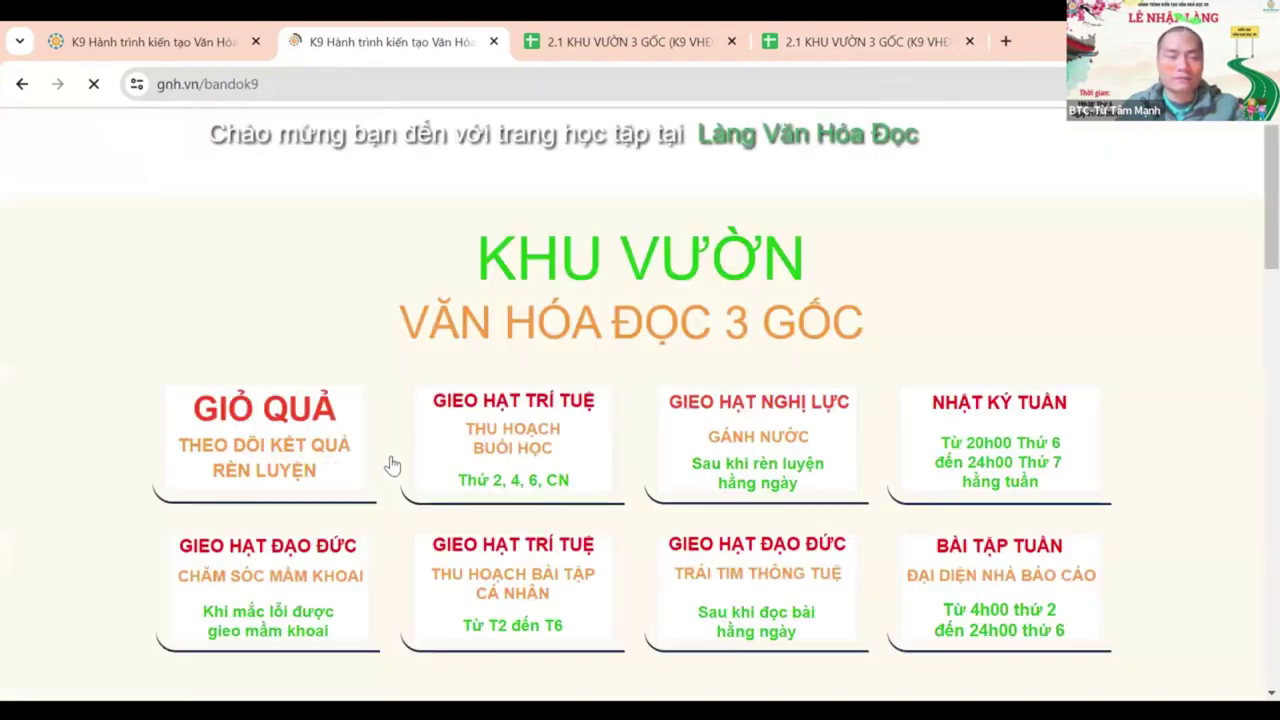
{"action": "left_click", "coordinate": [550, 464]}
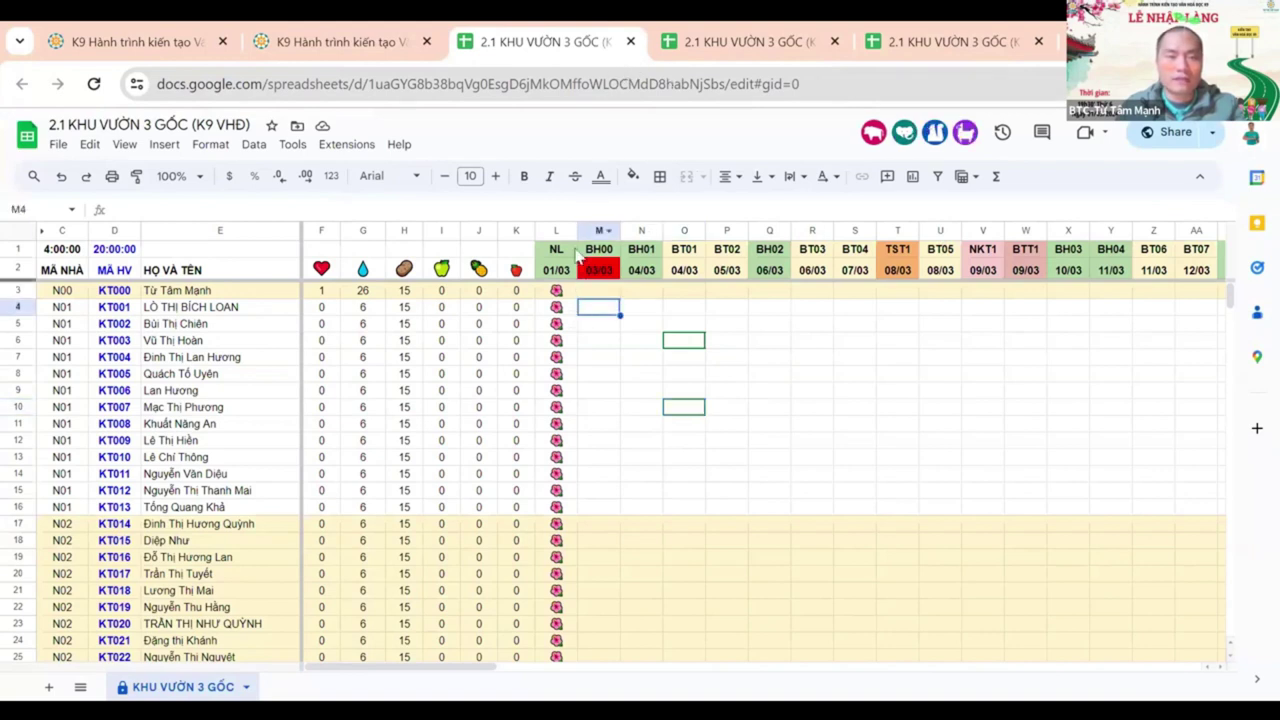
Check the NL 01/03 result in the first student row of the KHU VƯỜN 3 GỐC sheet
{"action": "left_click", "coordinate": [637, 349]}
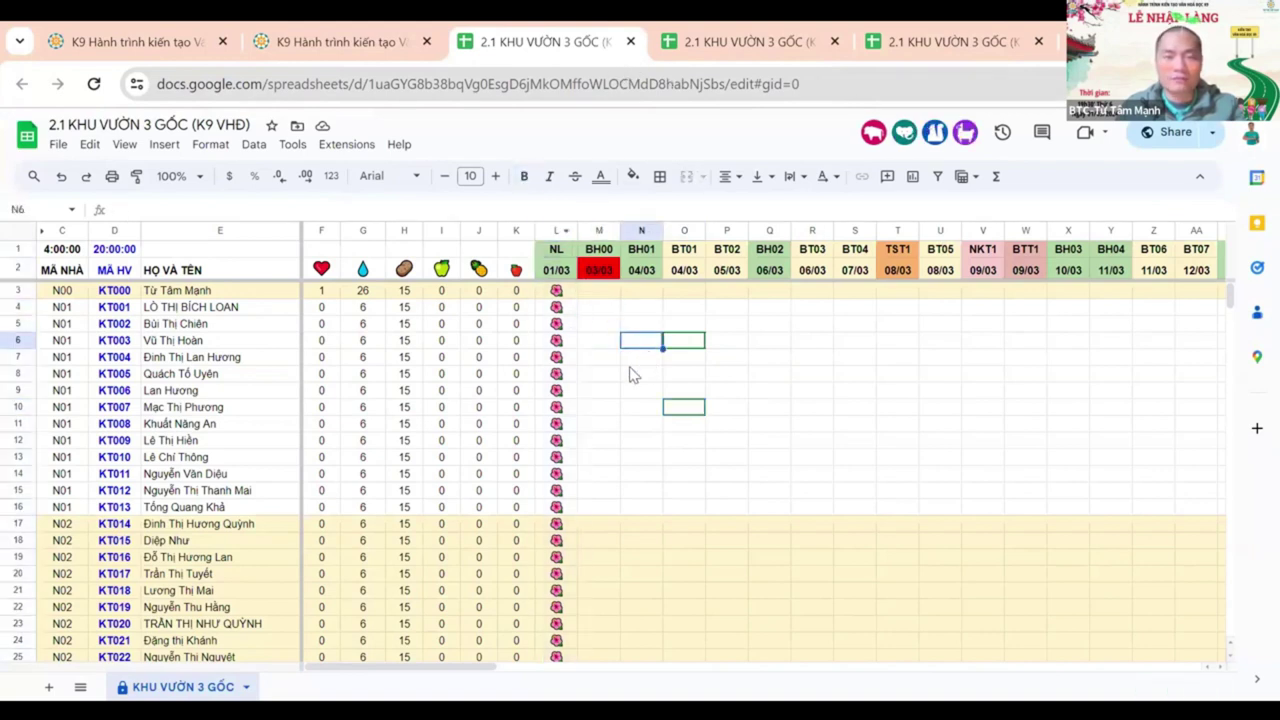
{"action": "scroll", "coordinate": [600, 390], "scroll_direction": "down", "scroll_amount": 10}
{"action": "scroll", "coordinate": [575, 440], "scroll_direction": "up", "scroll_amount": 8}
{"action": "left_click", "coordinate": [601, 310]}
{"action": "left_click", "coordinate": [565, 292]}
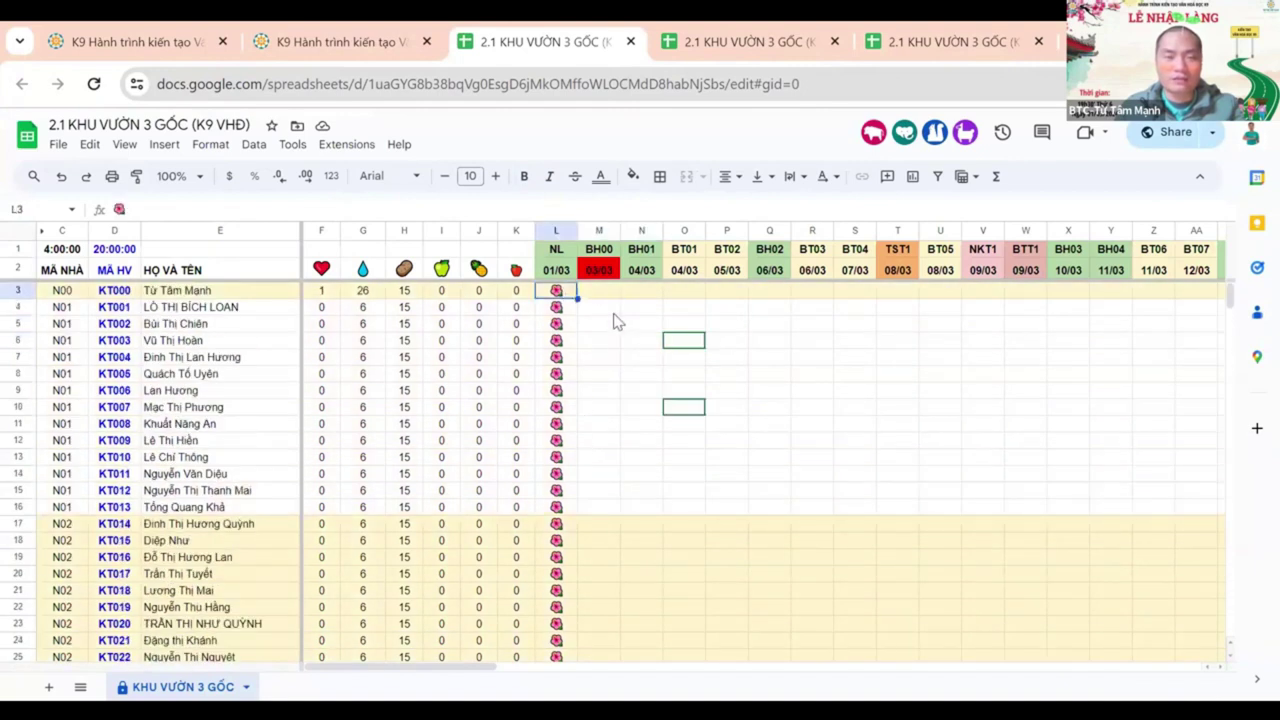
{"action": "left_click", "coordinate": [614, 308]}
{"action": "left_click", "coordinate": [563, 292]}
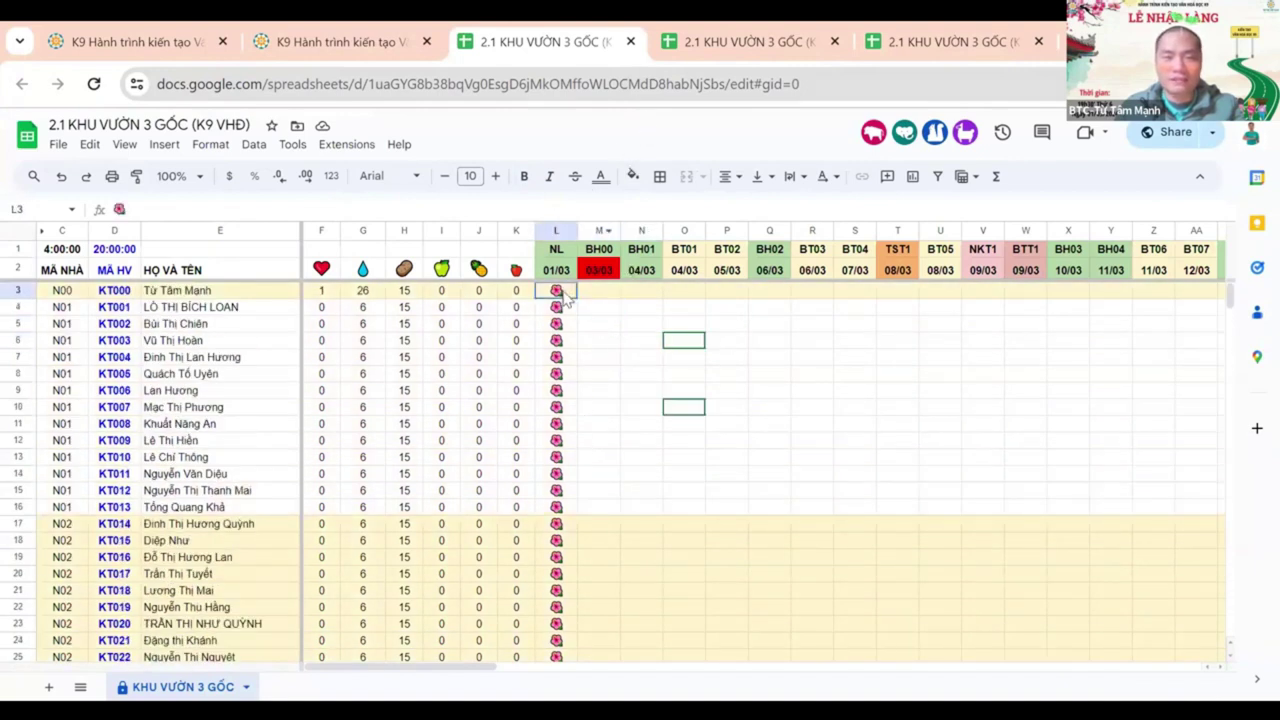
{"action": "left_click", "coordinate": [695, 358]}
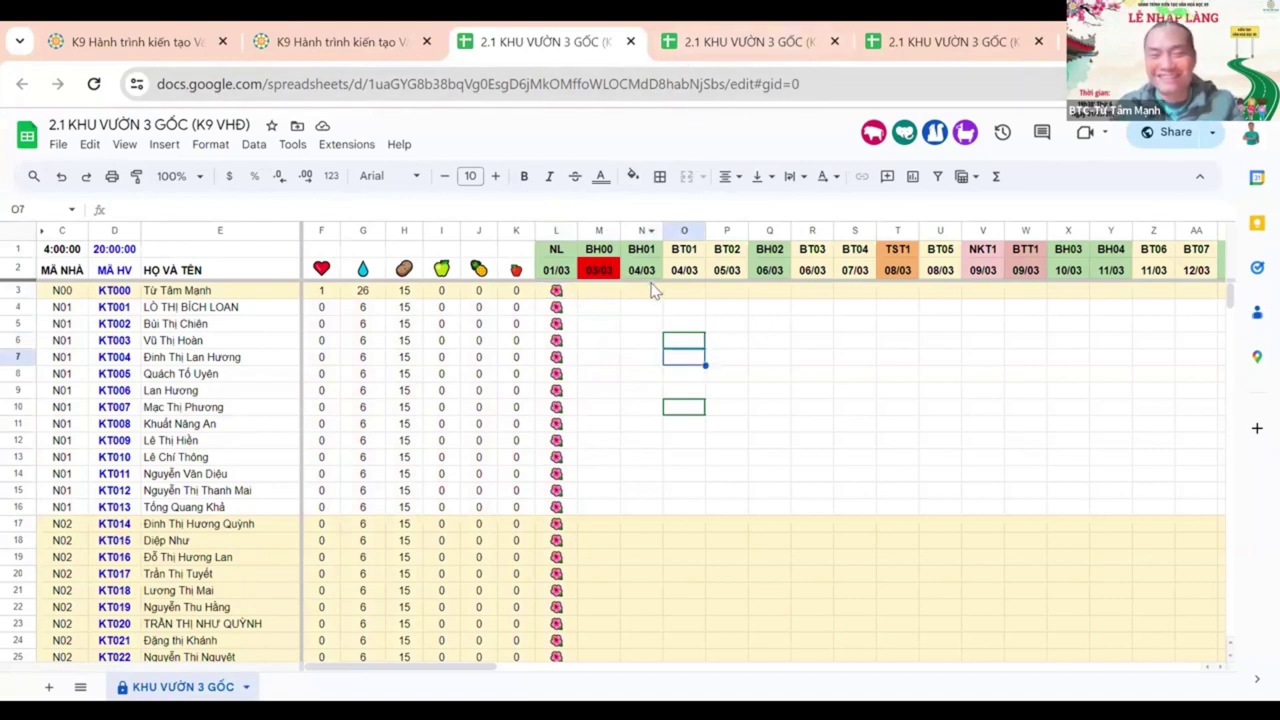
{"action": "left_click", "coordinate": [641, 341]}
{"action": "left_click_drag", "start_coordinate": [727, 357], "coordinate": [770, 440]}
{"action": "left_click", "coordinate": [768, 540]}
{"action": "left_click", "coordinate": [727, 490], "text": "shift"}
{"action": "left_click_drag", "start_coordinate": [683, 436], "coordinate": [620, 329]}
{"action": "left_click", "coordinate": [614, 313]}
{"action": "left_click", "coordinate": [641, 323]}
{"action": "left_click", "coordinate": [828, 524], "text": "shift"}
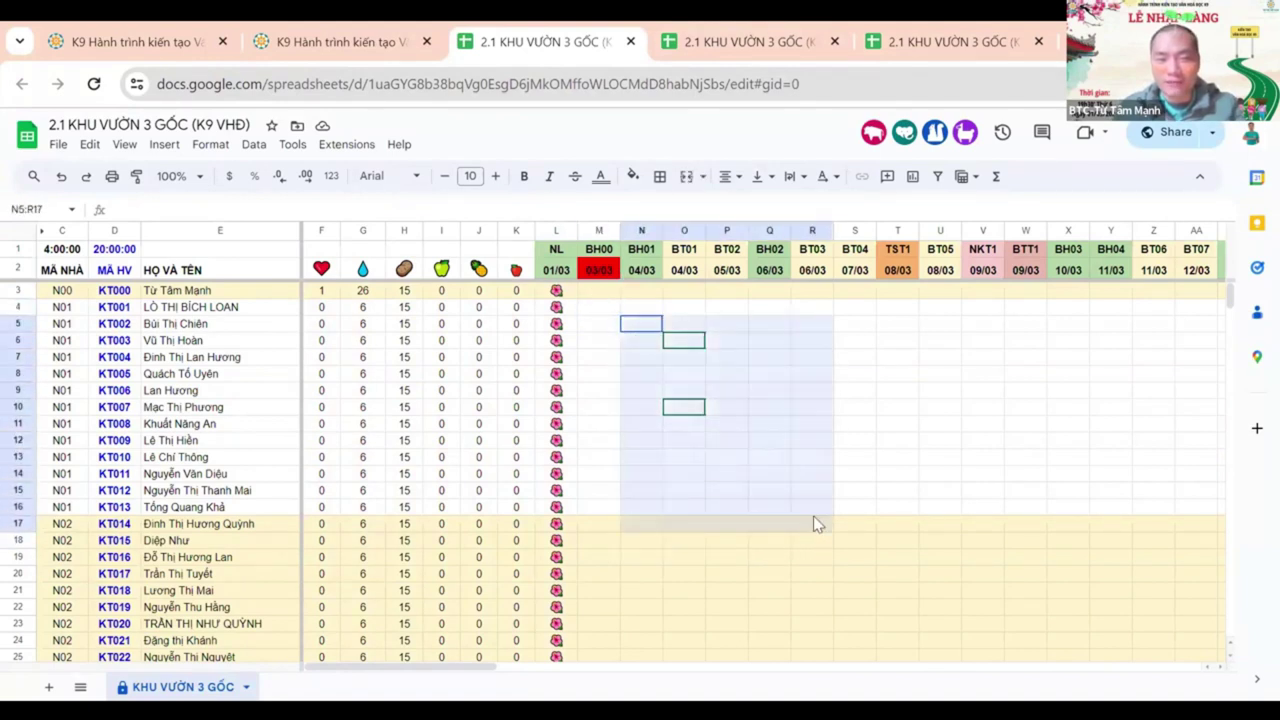
{"action": "left_click_drag", "start_coordinate": [848, 528], "coordinate": [660, 368]}
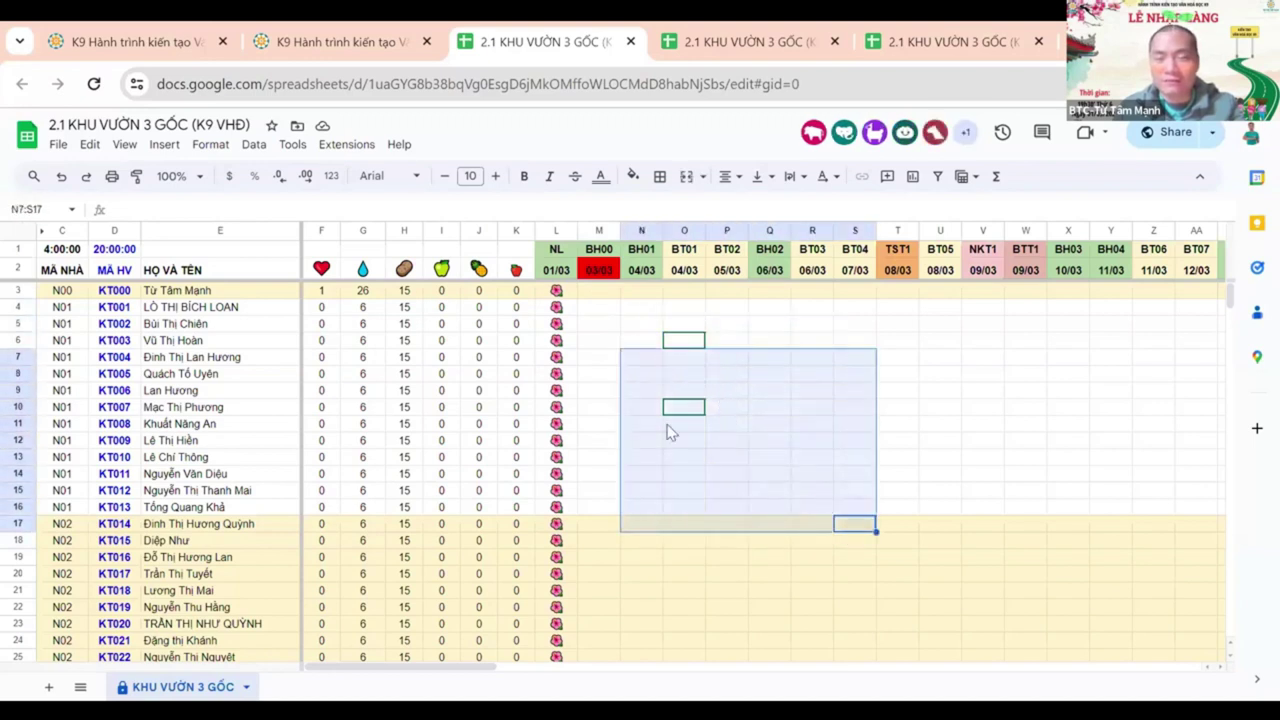
{"action": "left_click", "coordinate": [641, 473]}
{"action": "left_click_drag", "start_coordinate": [683, 457], "coordinate": [848, 627]}
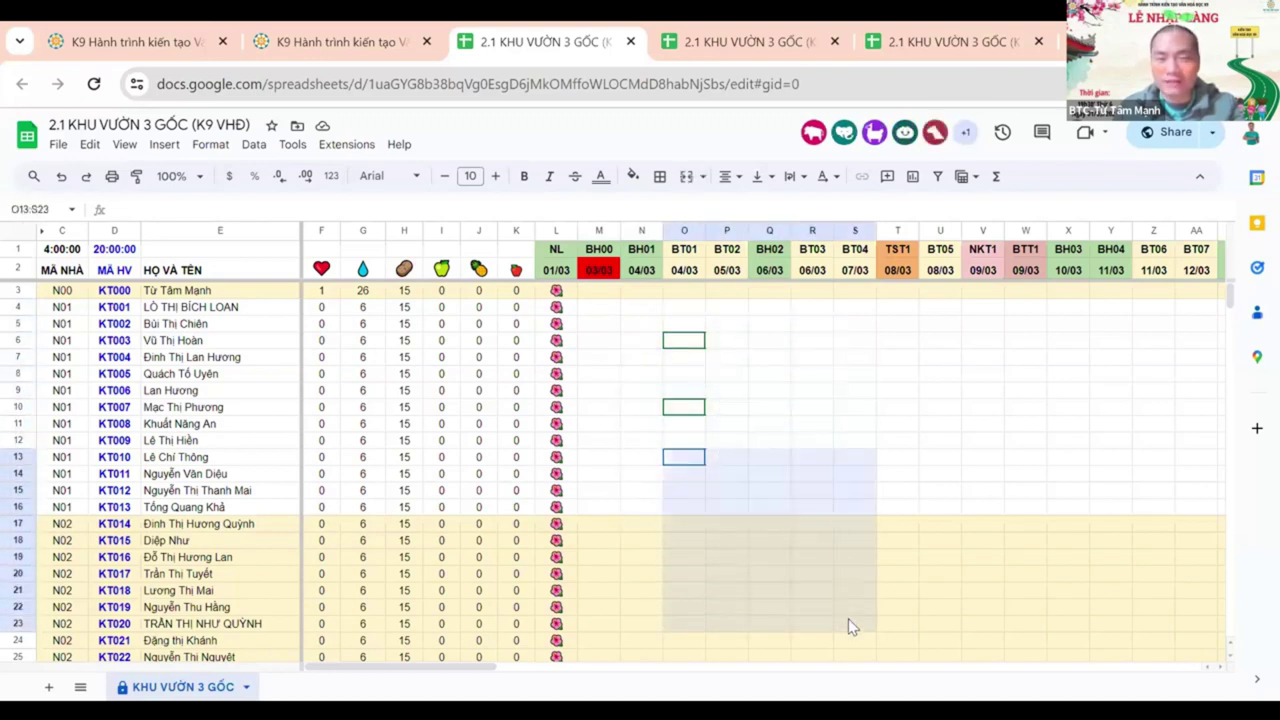
{"action": "left_click", "coordinate": [830, 524]}
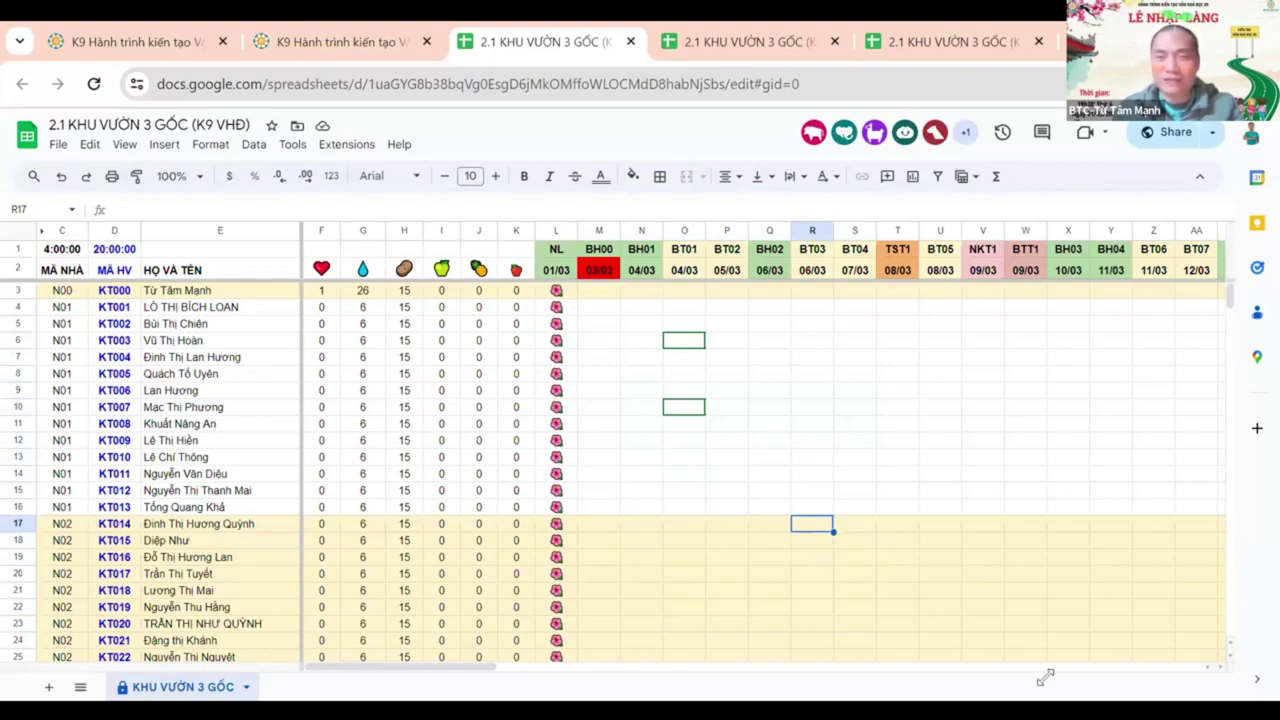
{"action": "left_click", "coordinate": [784, 390]}
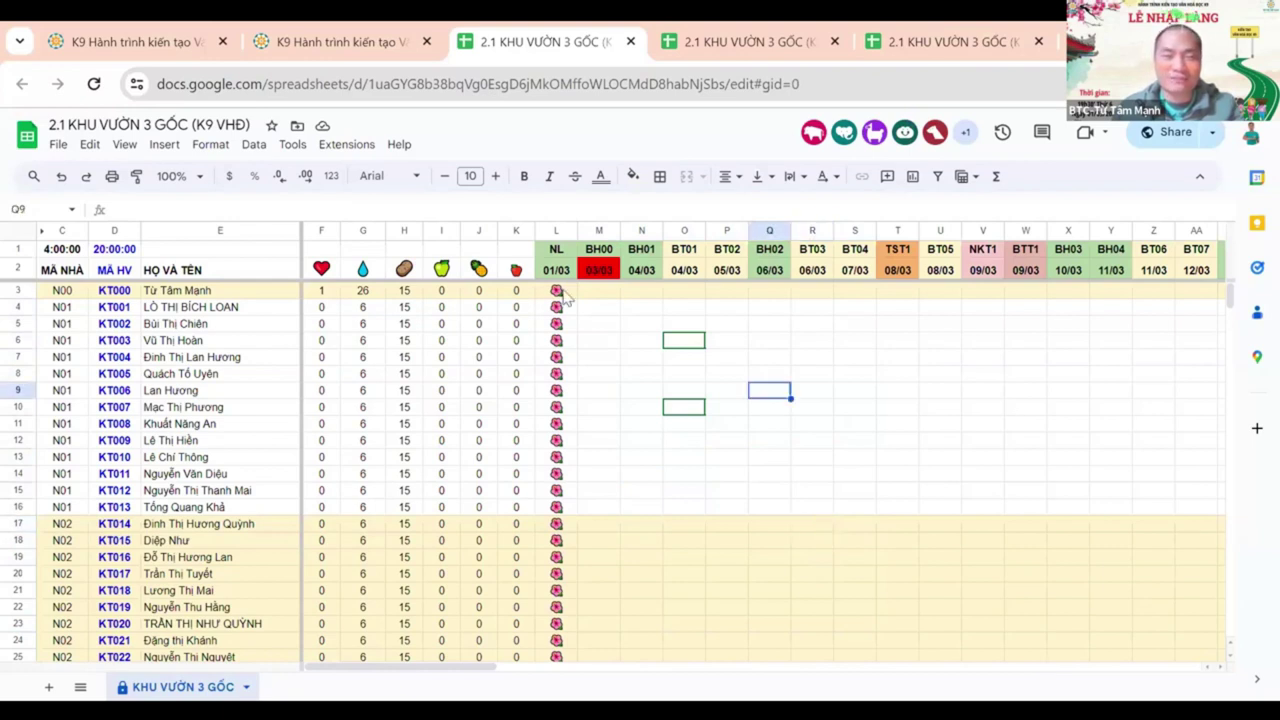
{"action": "left_click", "coordinate": [640, 310]}
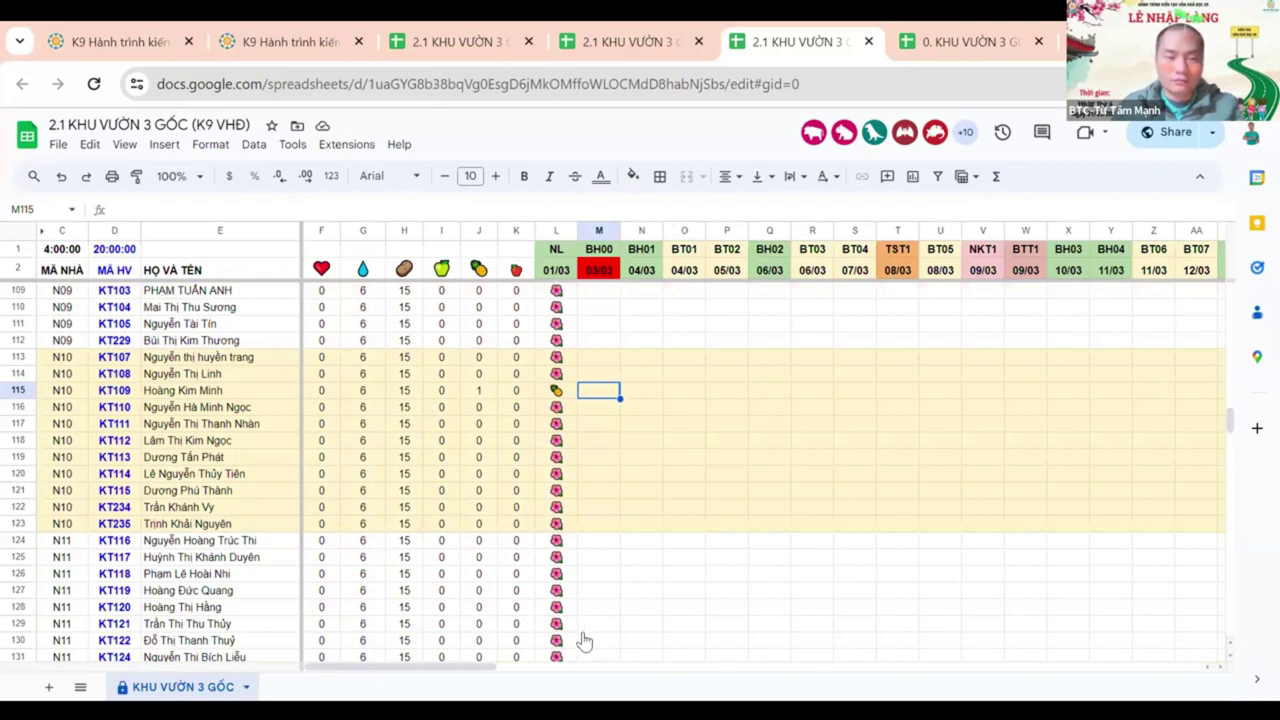
Return to the K9 learning map page with the KHU VƯỜN VĂN HÓA ĐỌC 3 GỐC report forms
{"action": "key", "text": "ctrl+2"}
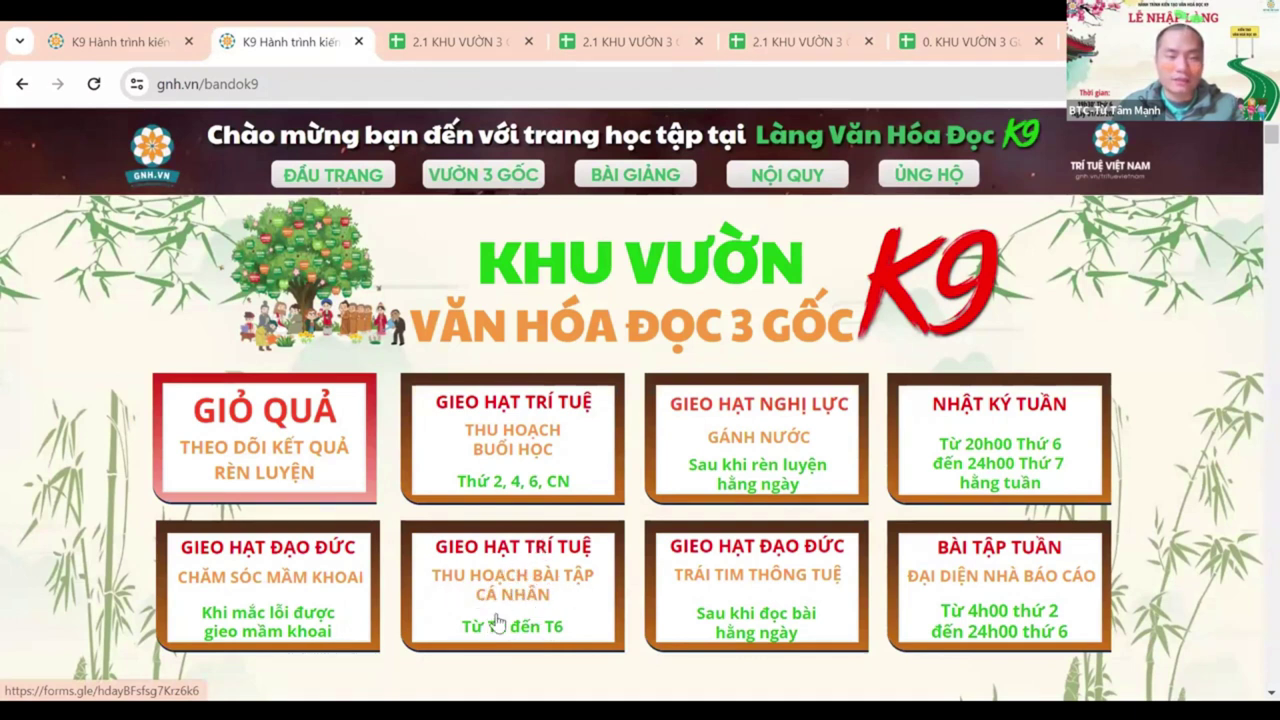
{"action": "left_click", "coordinate": [598, 546]}
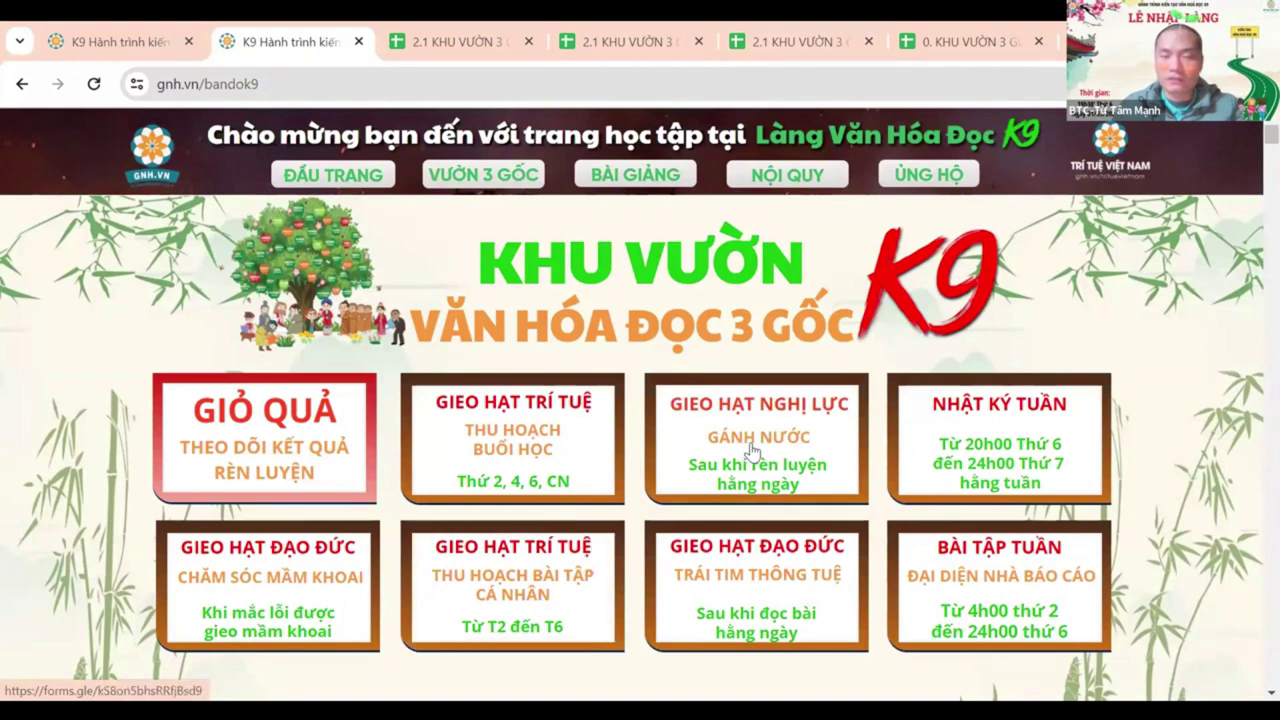